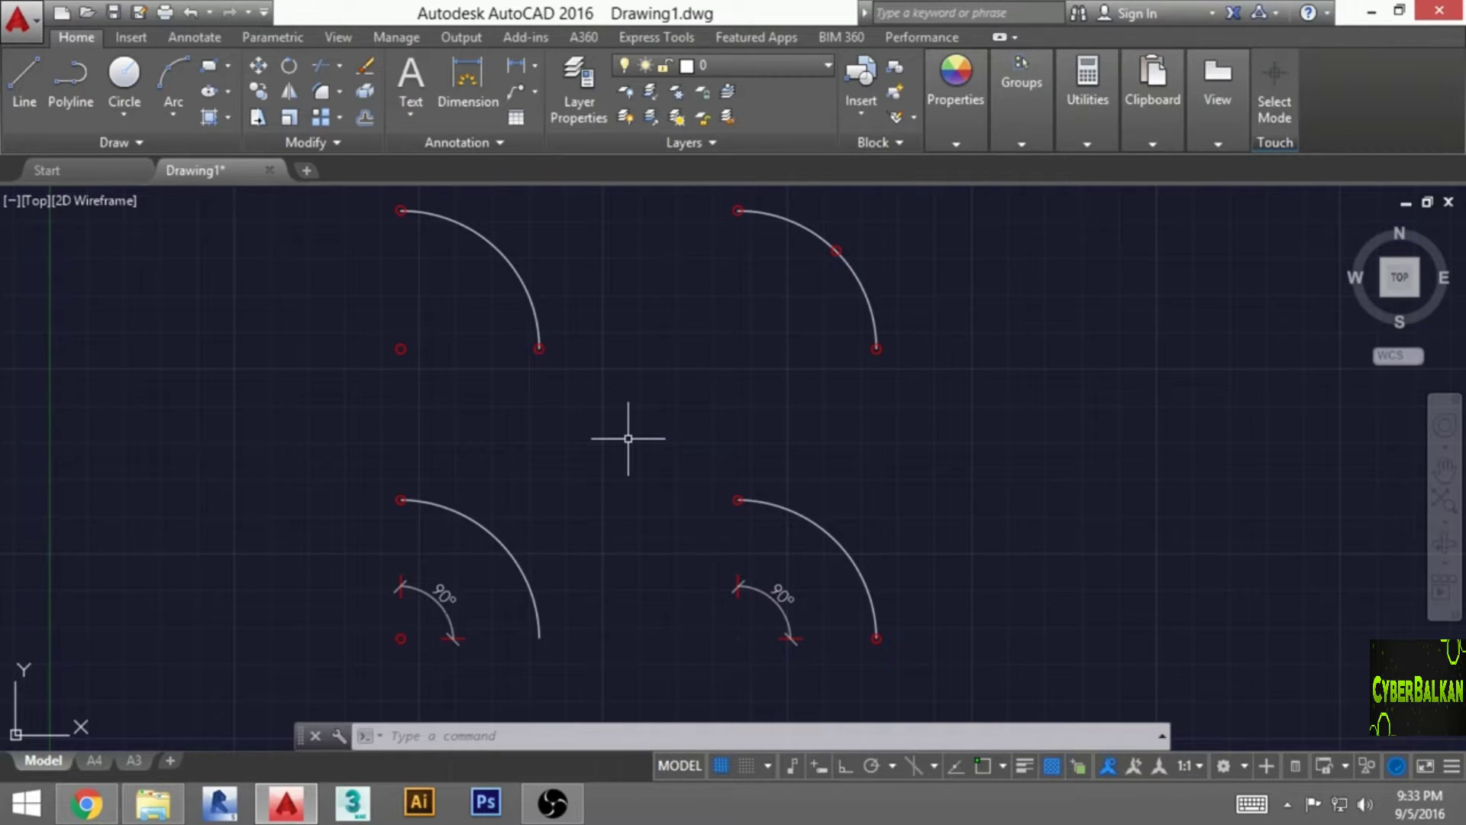
Pan the view to open blank space left of the four reference arcs
middle_drag(600, 434, 610, 439)
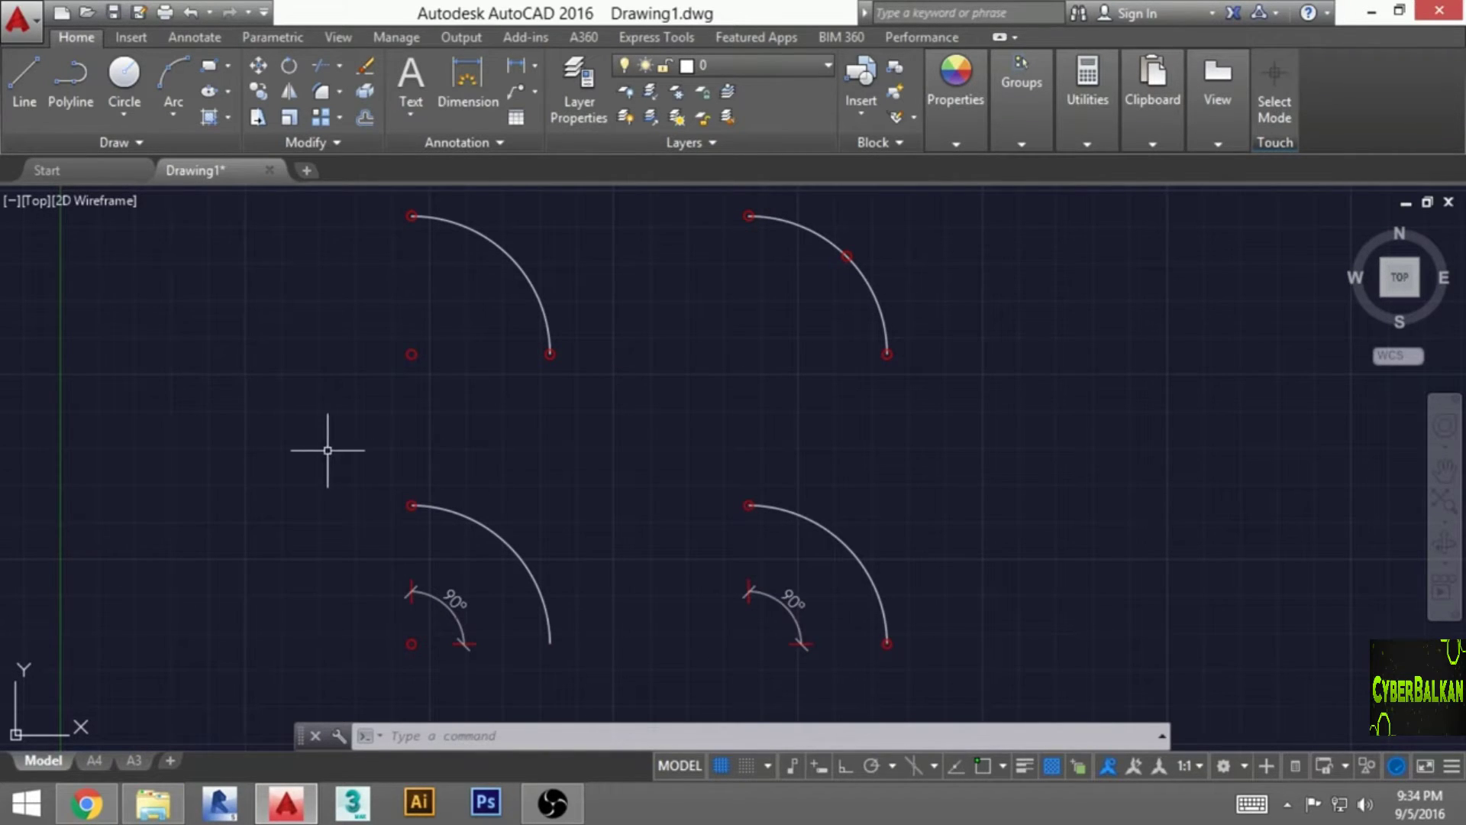
mouse_move(328, 451)
middle_down()
mouse_move(635, 523)
mouse_move(678, 552)
middle_up()
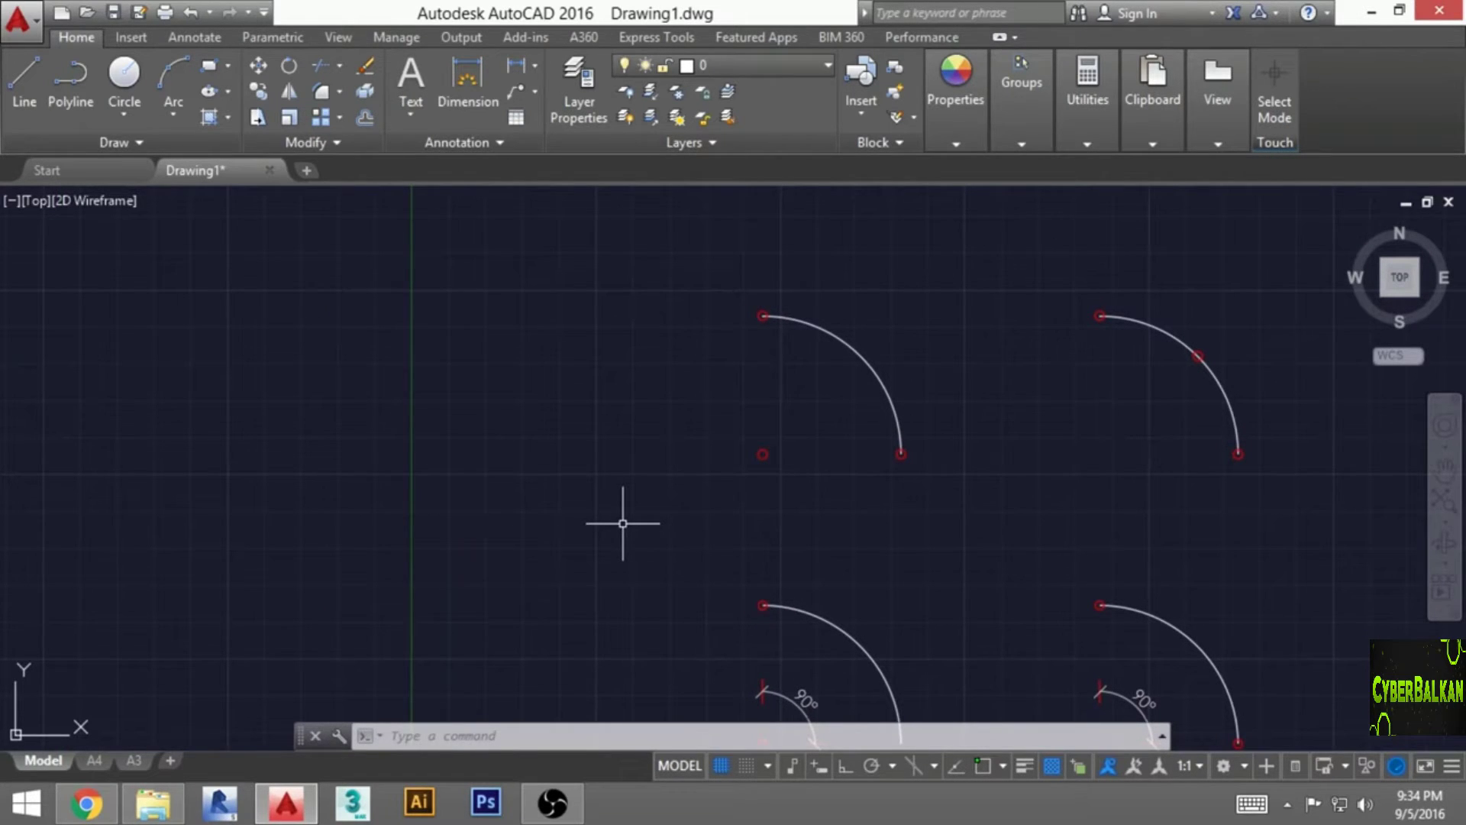
Draw a quarter arc left of the references from a start point, centre below it, and end point
text(a)
key(Return)
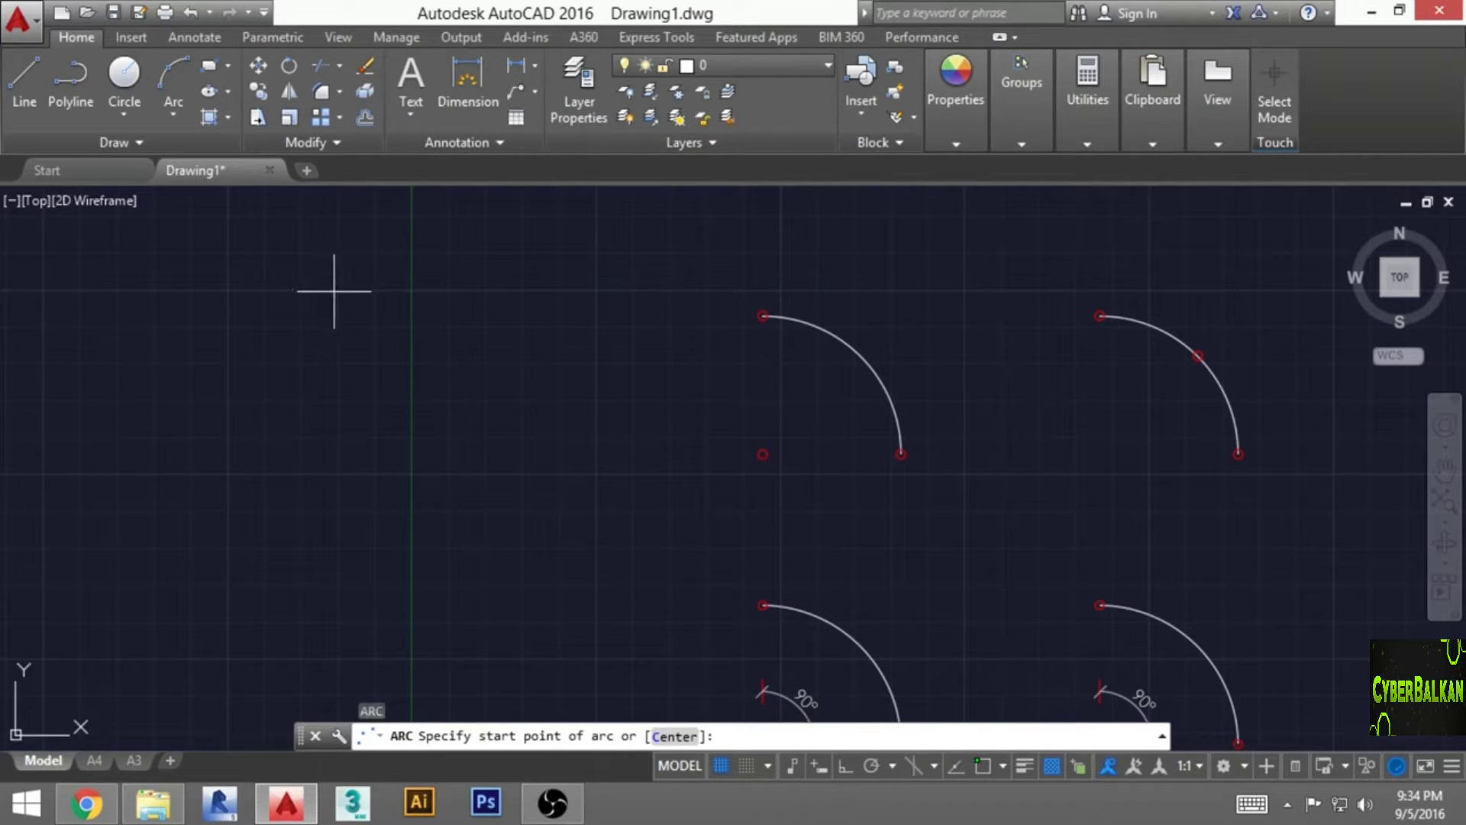
click(414, 289)
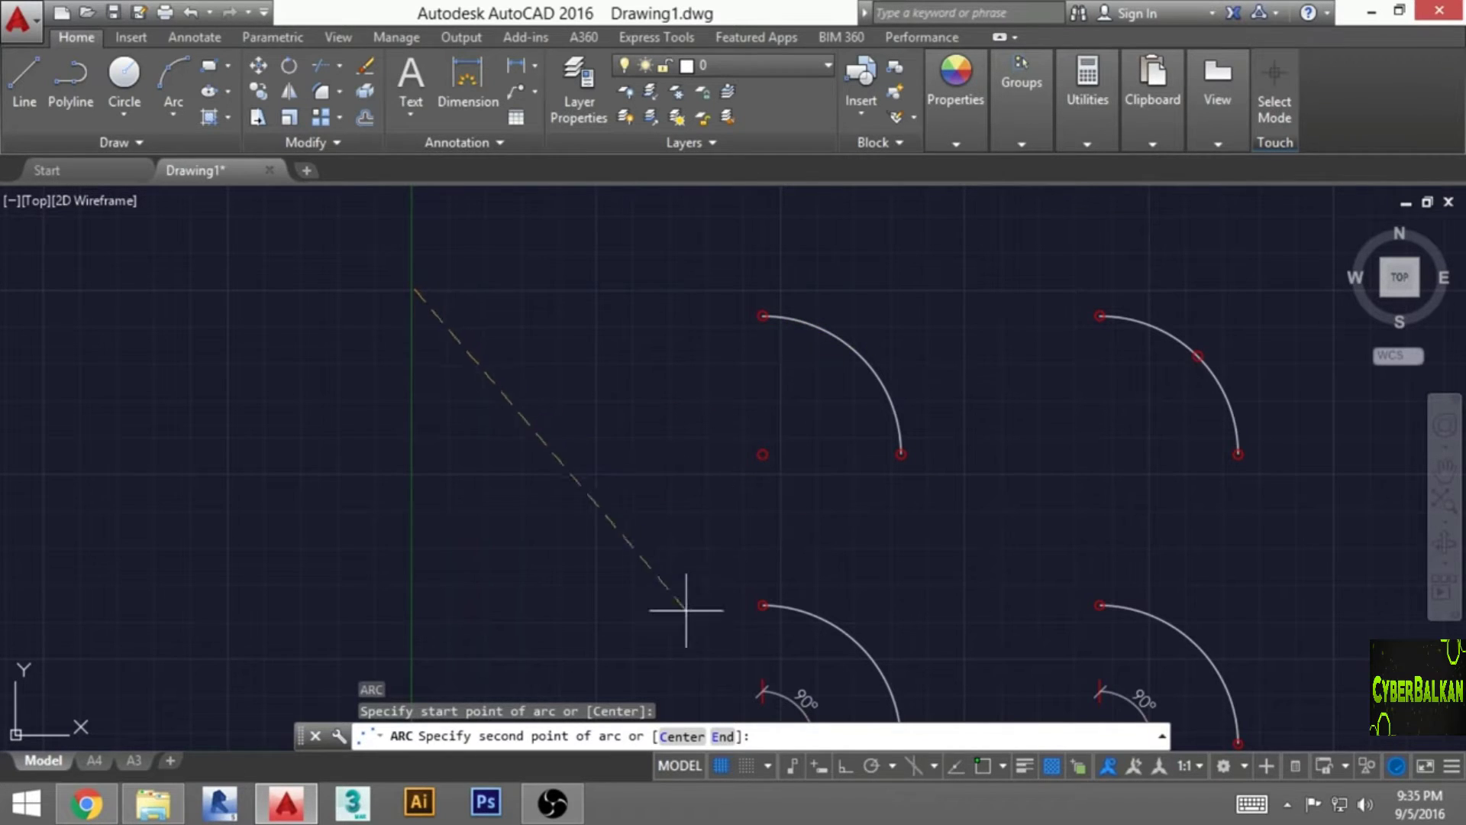
click(681, 737)
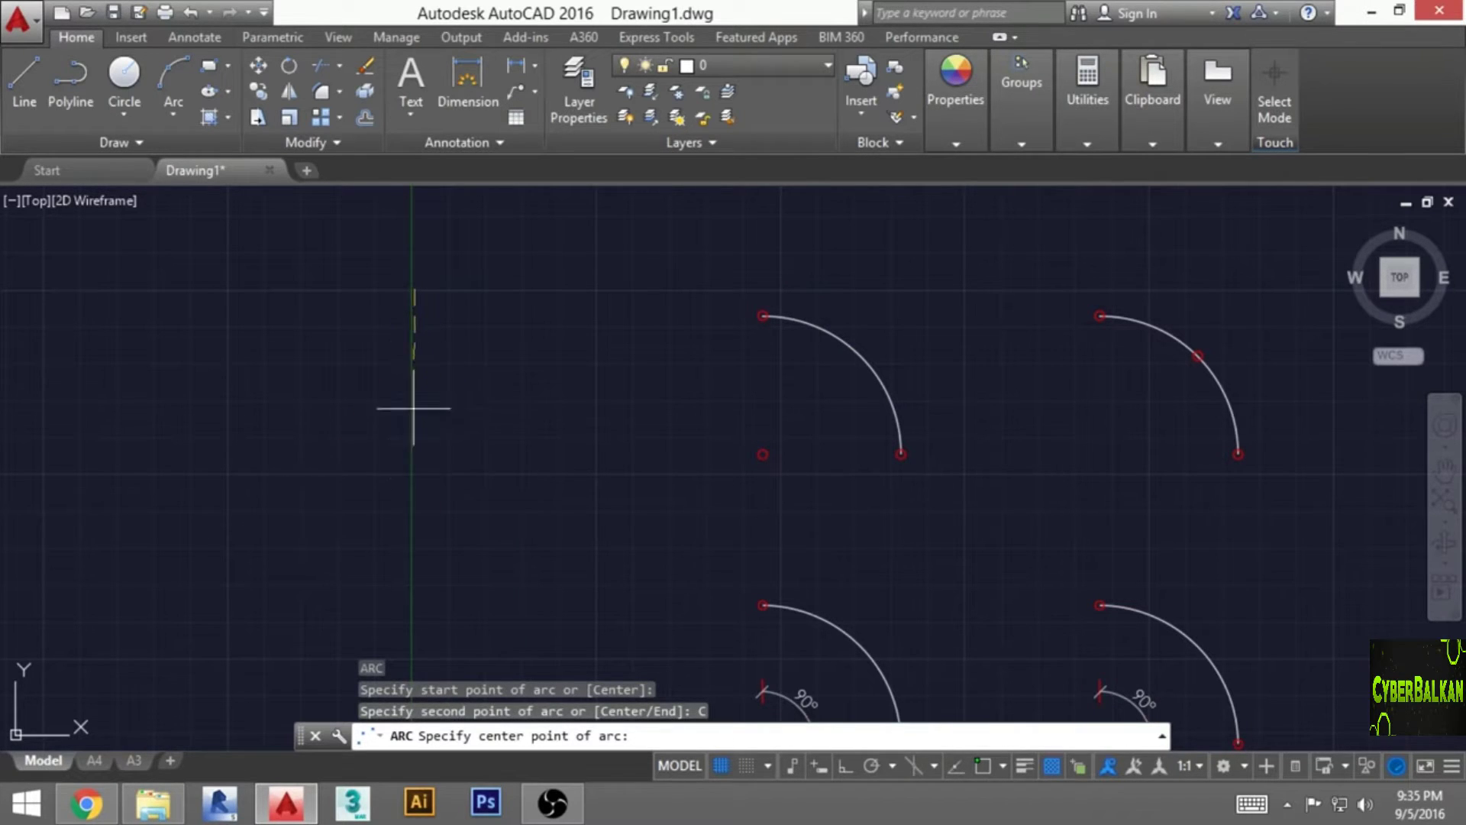
click(411, 474)
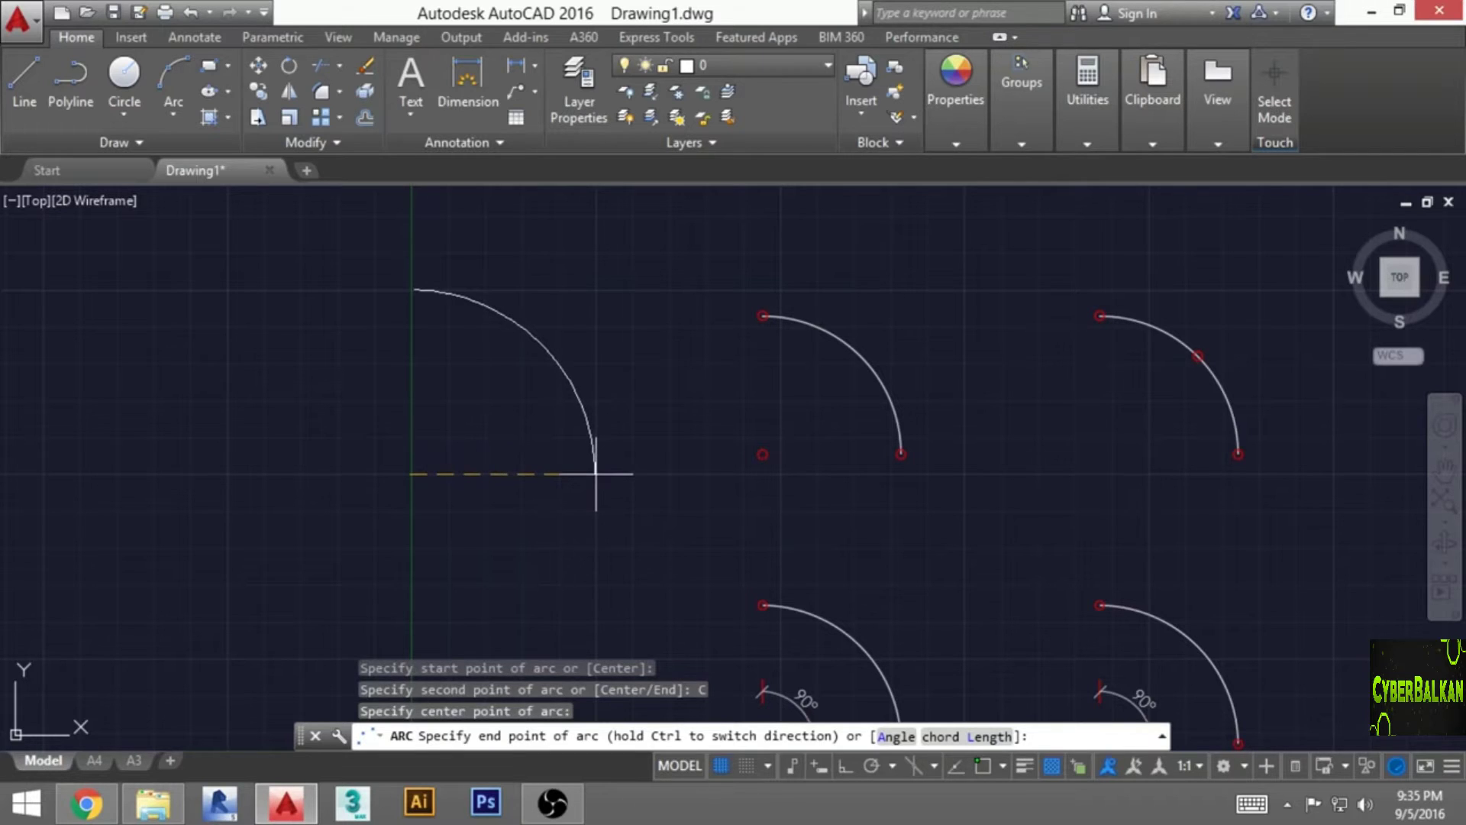
click(596, 474)
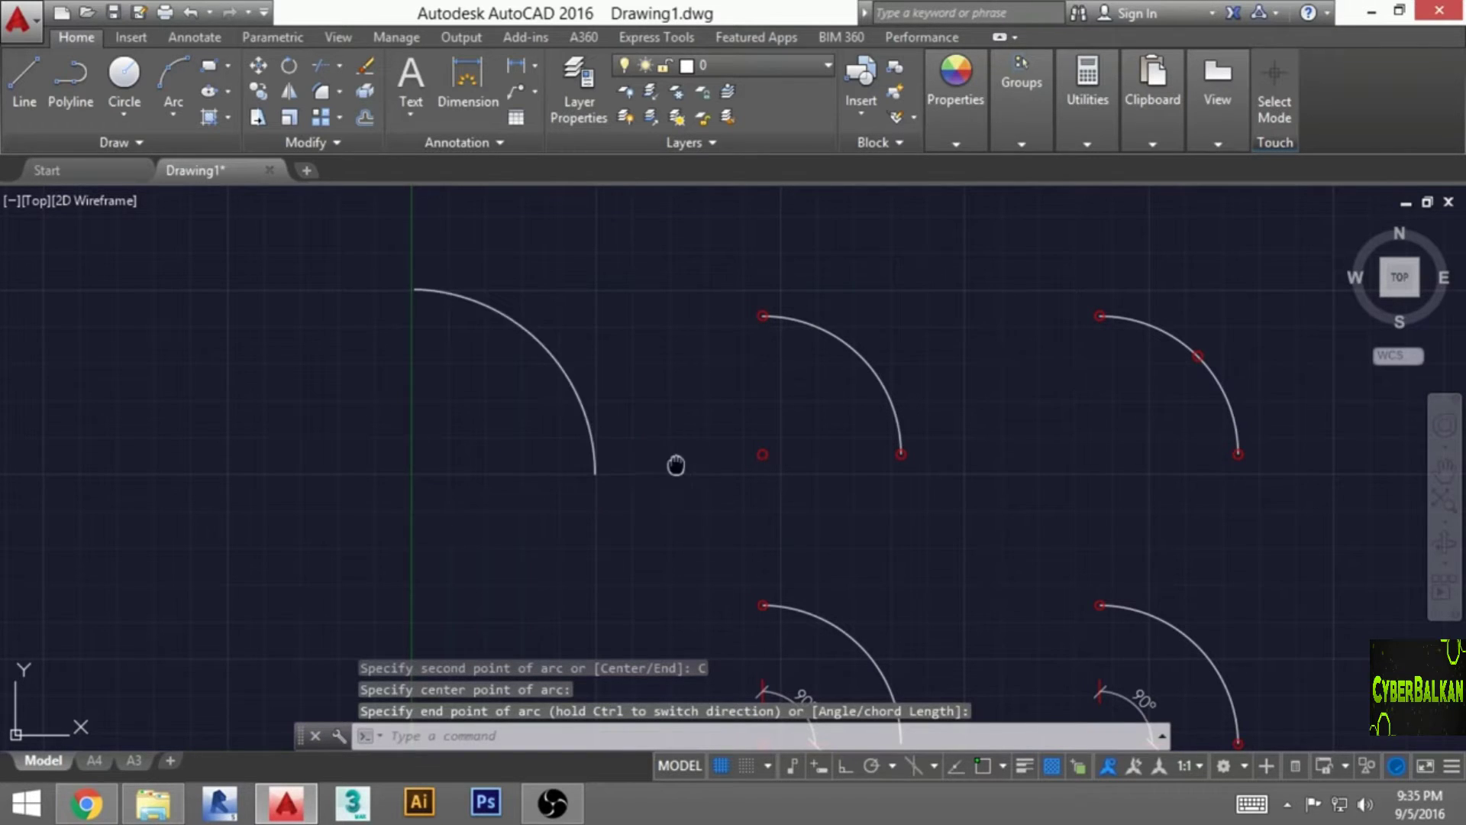
Erase the new start-centre-end arc and pan to empty space right of the reference arcs
middle_drag(675, 465, 486, 474)
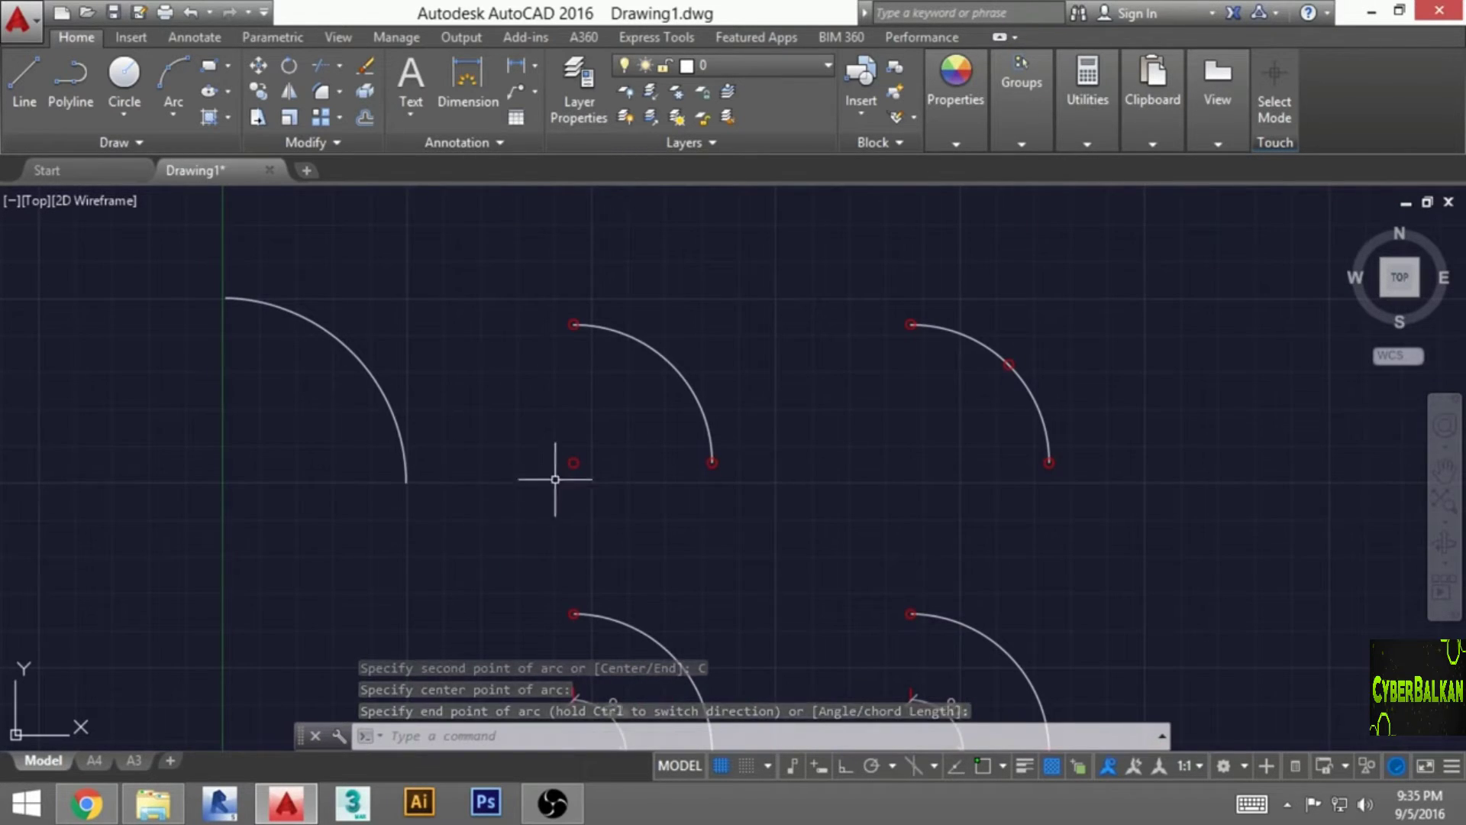
click(469, 443)
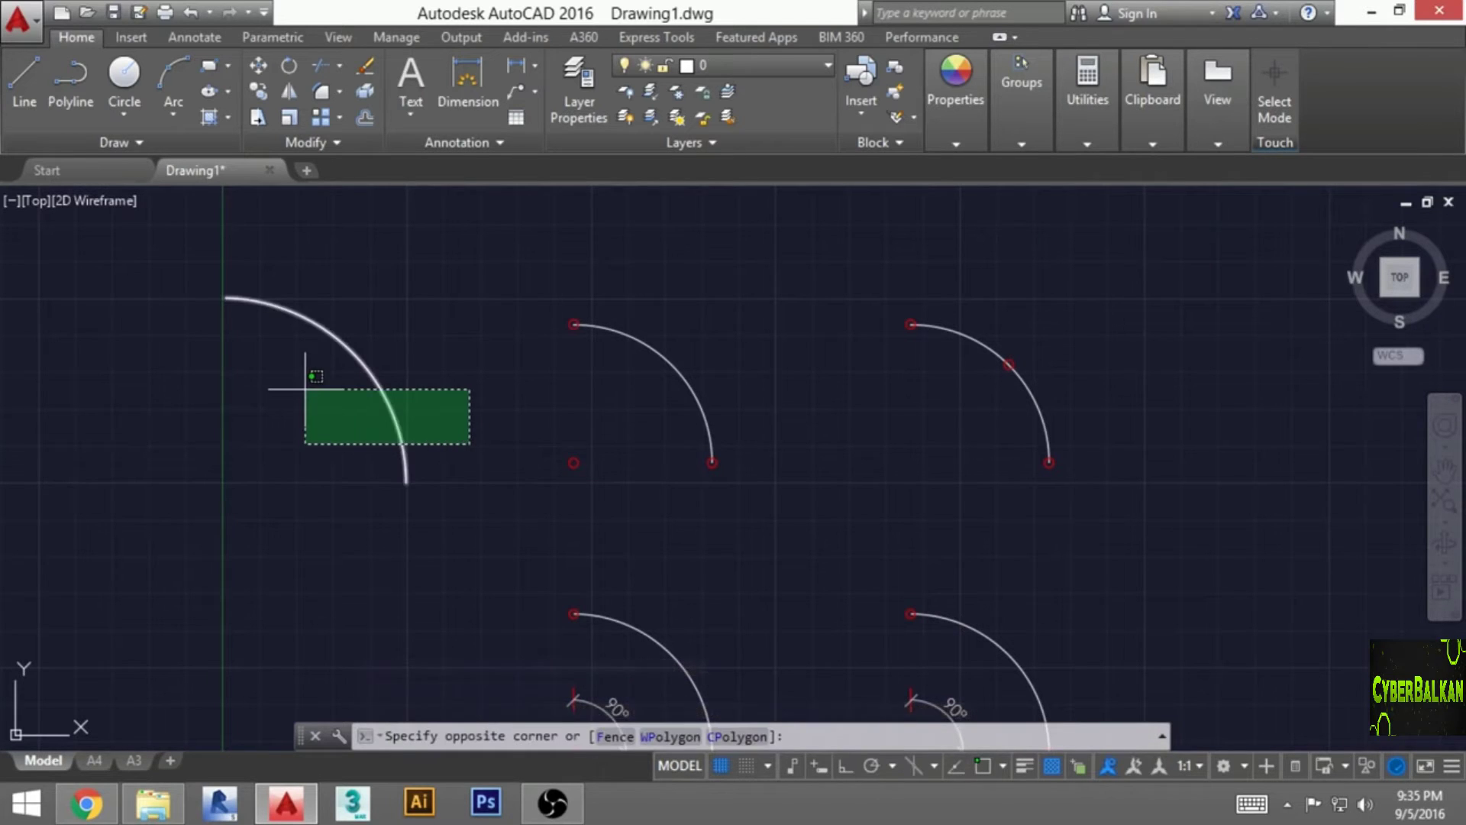
click(305, 388)
key(Delete)
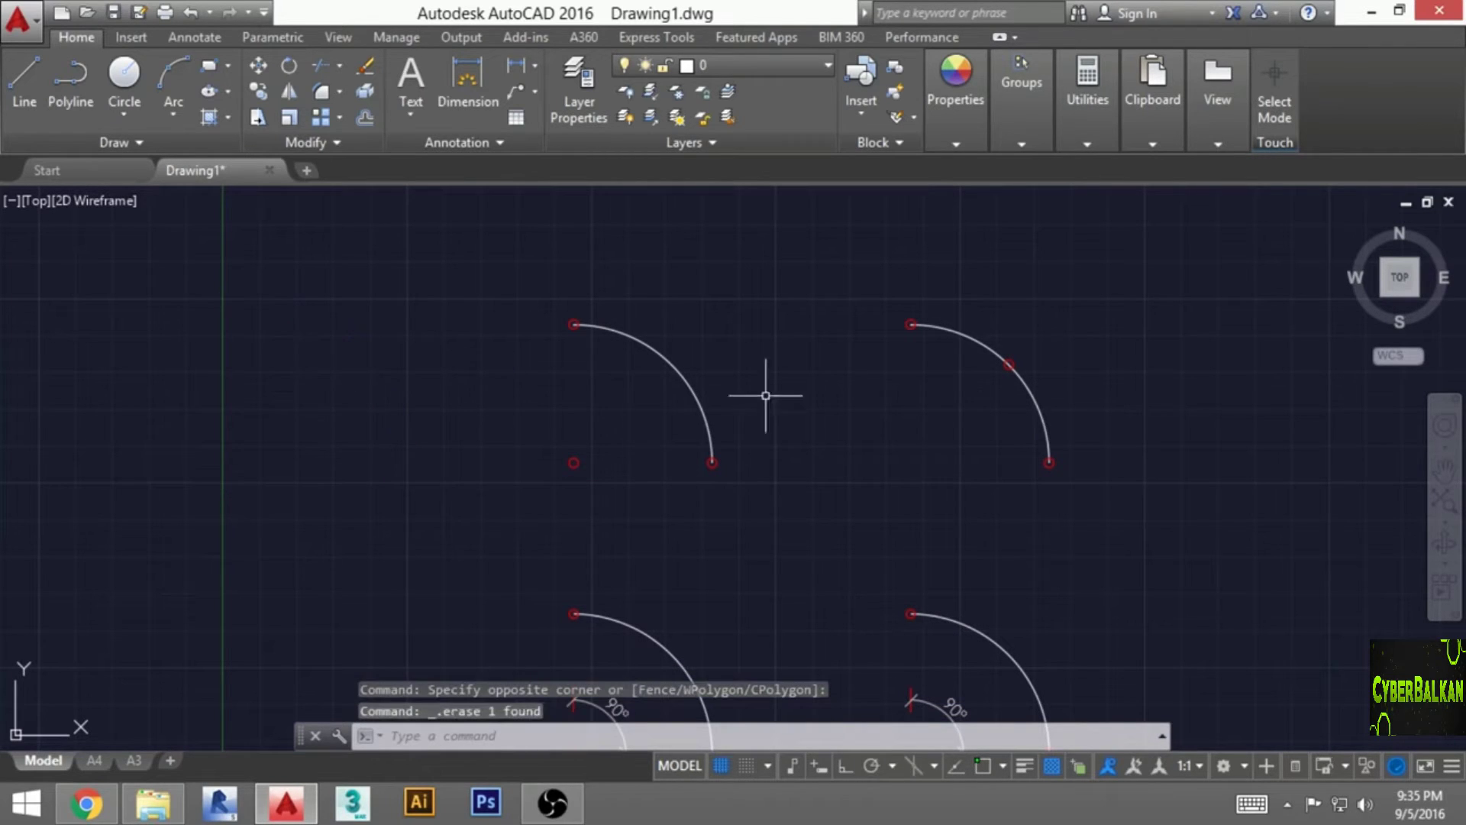
middle_drag(978, 426, 330, 438)
middle_drag(607, 432, 598, 432)
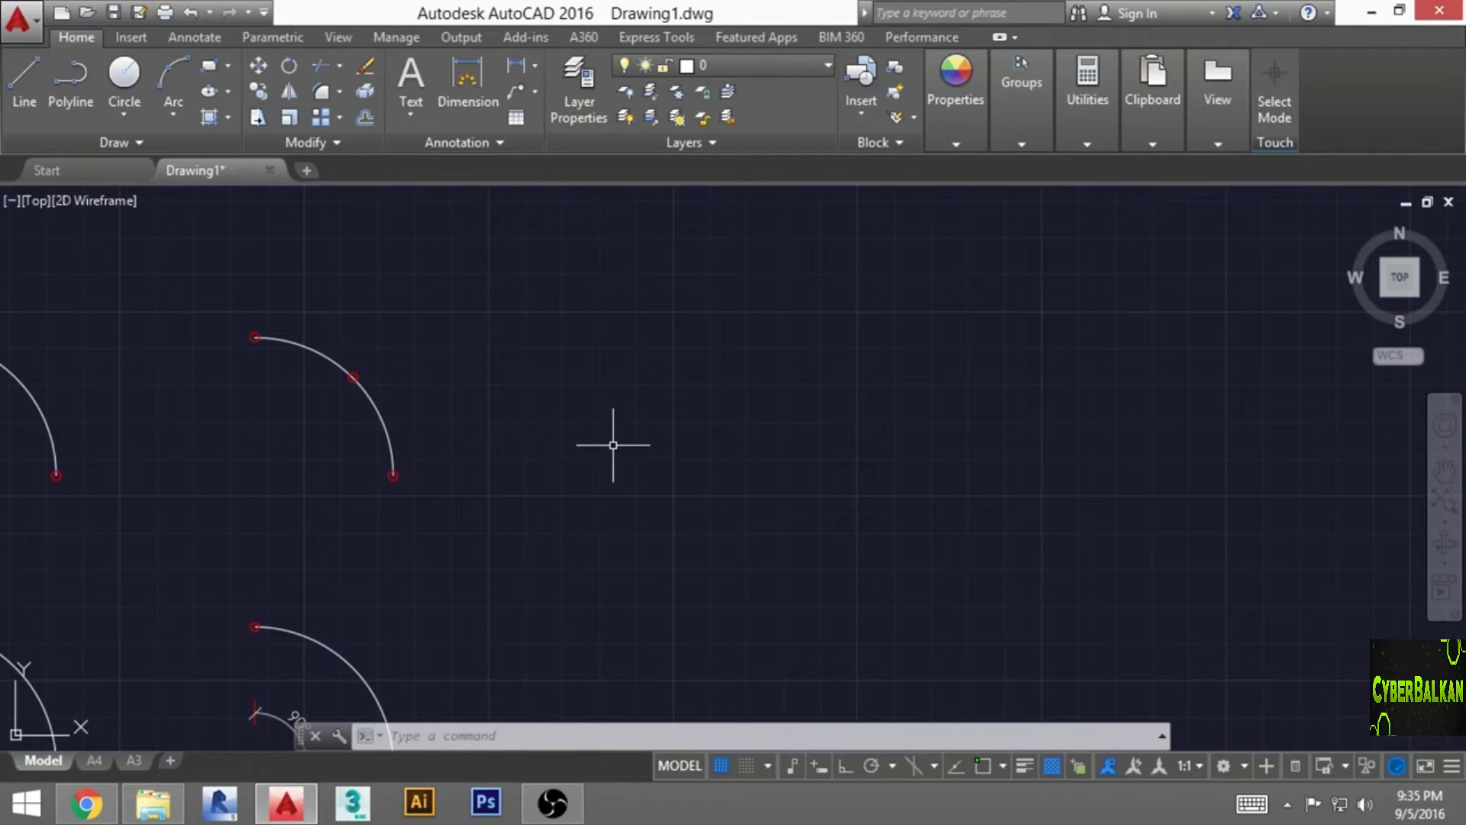
Draw a large three-point arc, sweeping over half a circle, beside the reference arcs
text(arc)
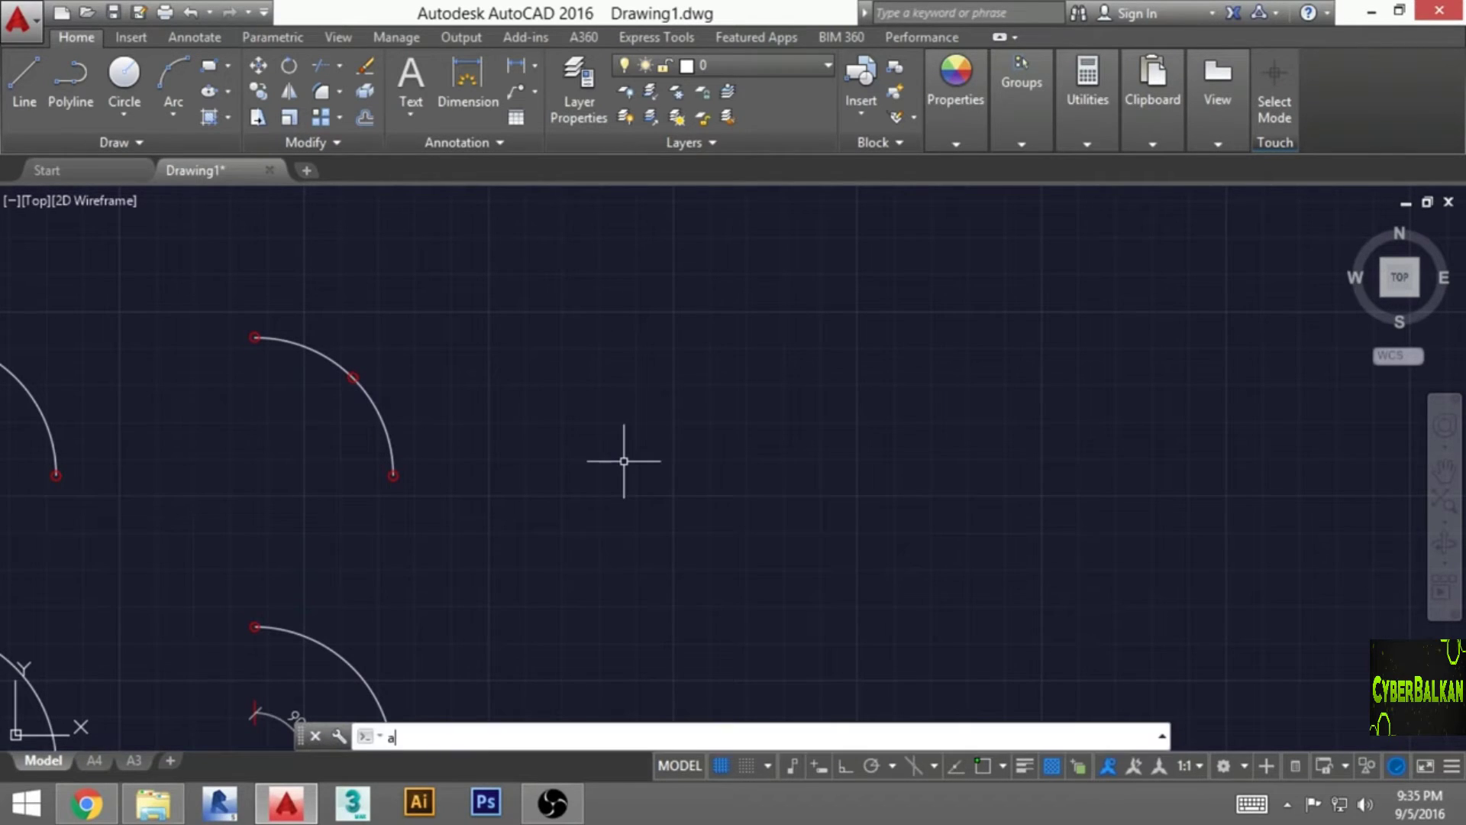
key(Return)
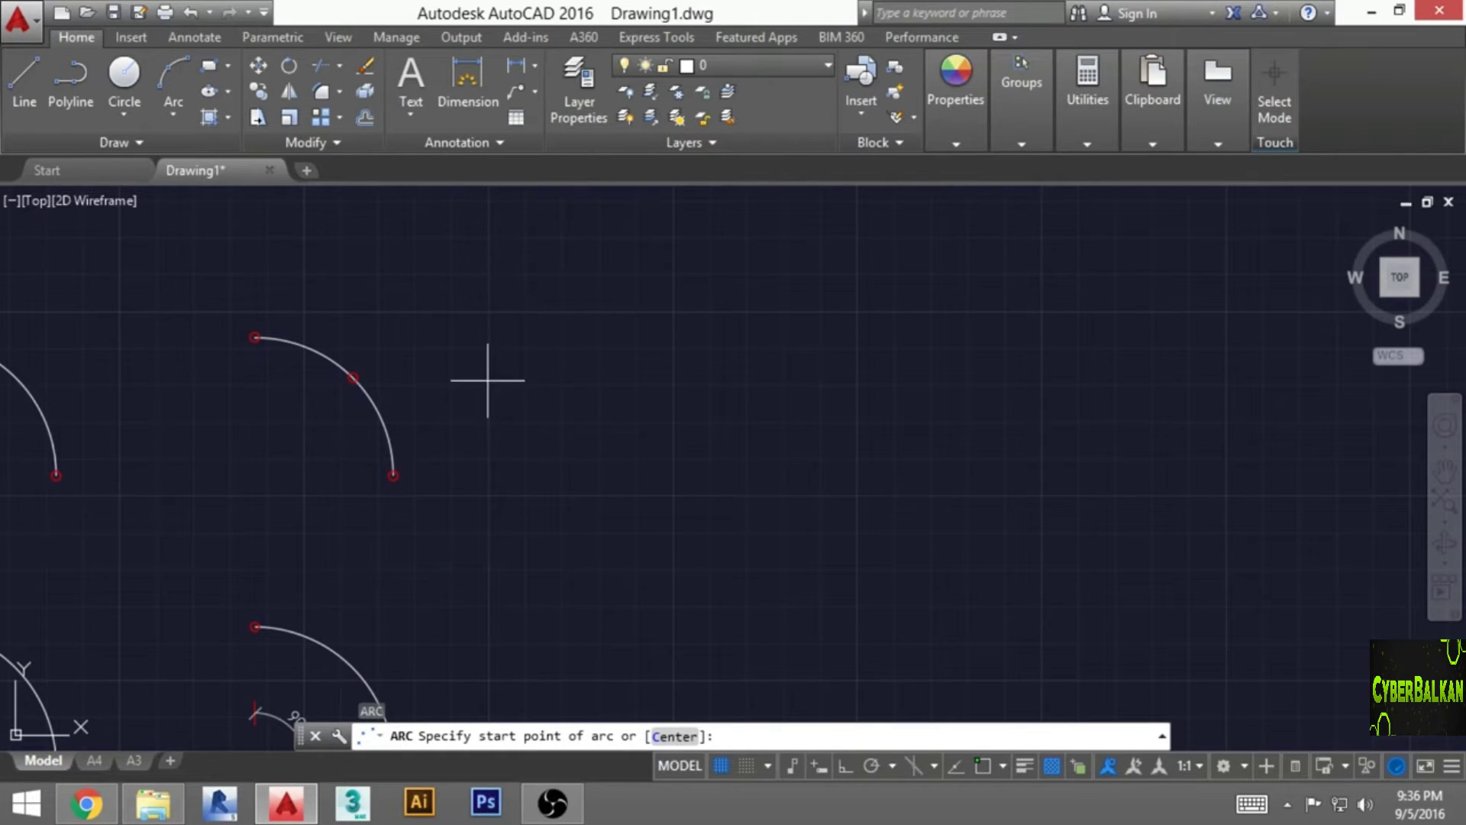
click(489, 310)
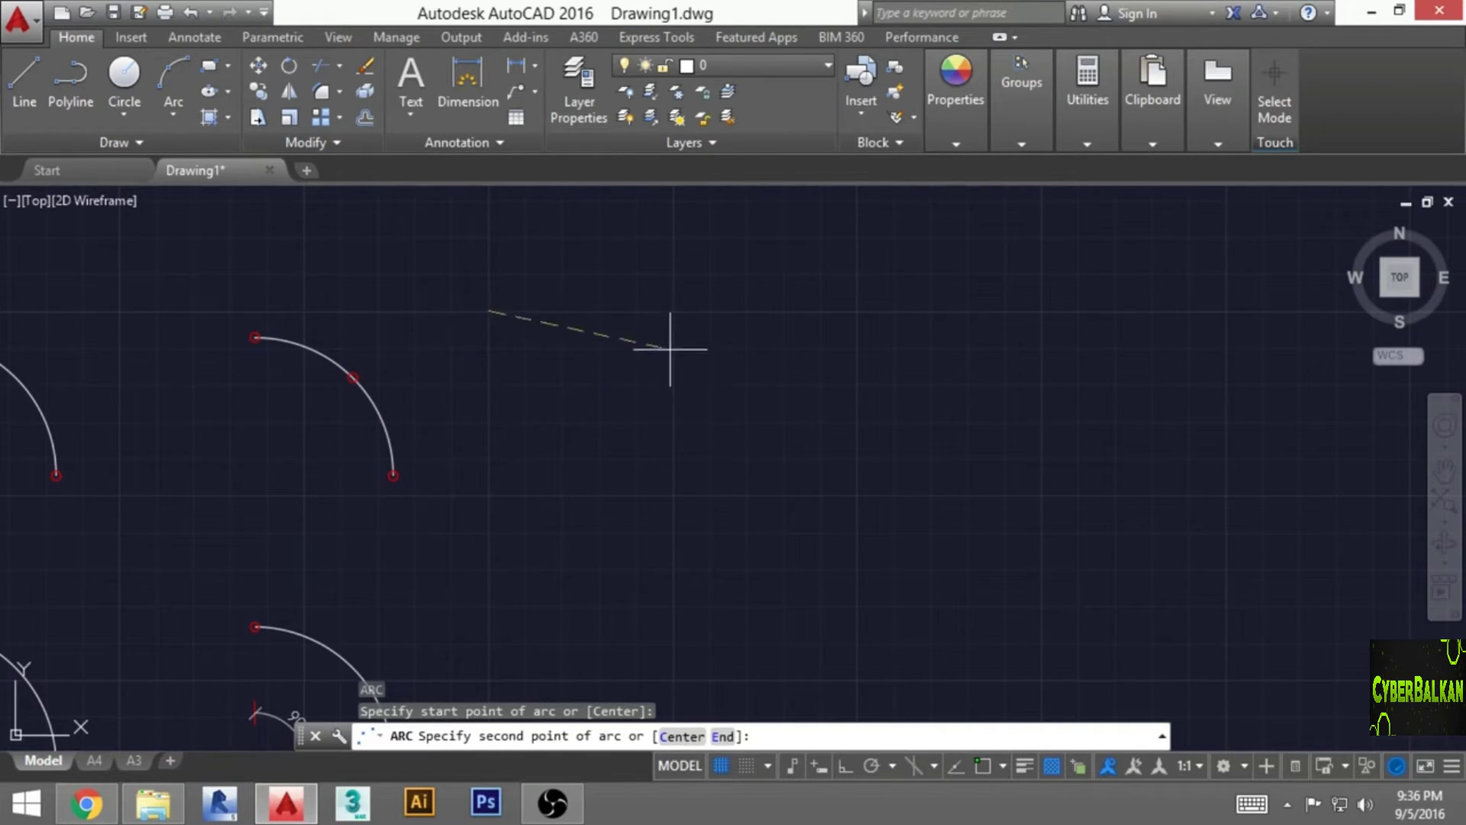
click(672, 310)
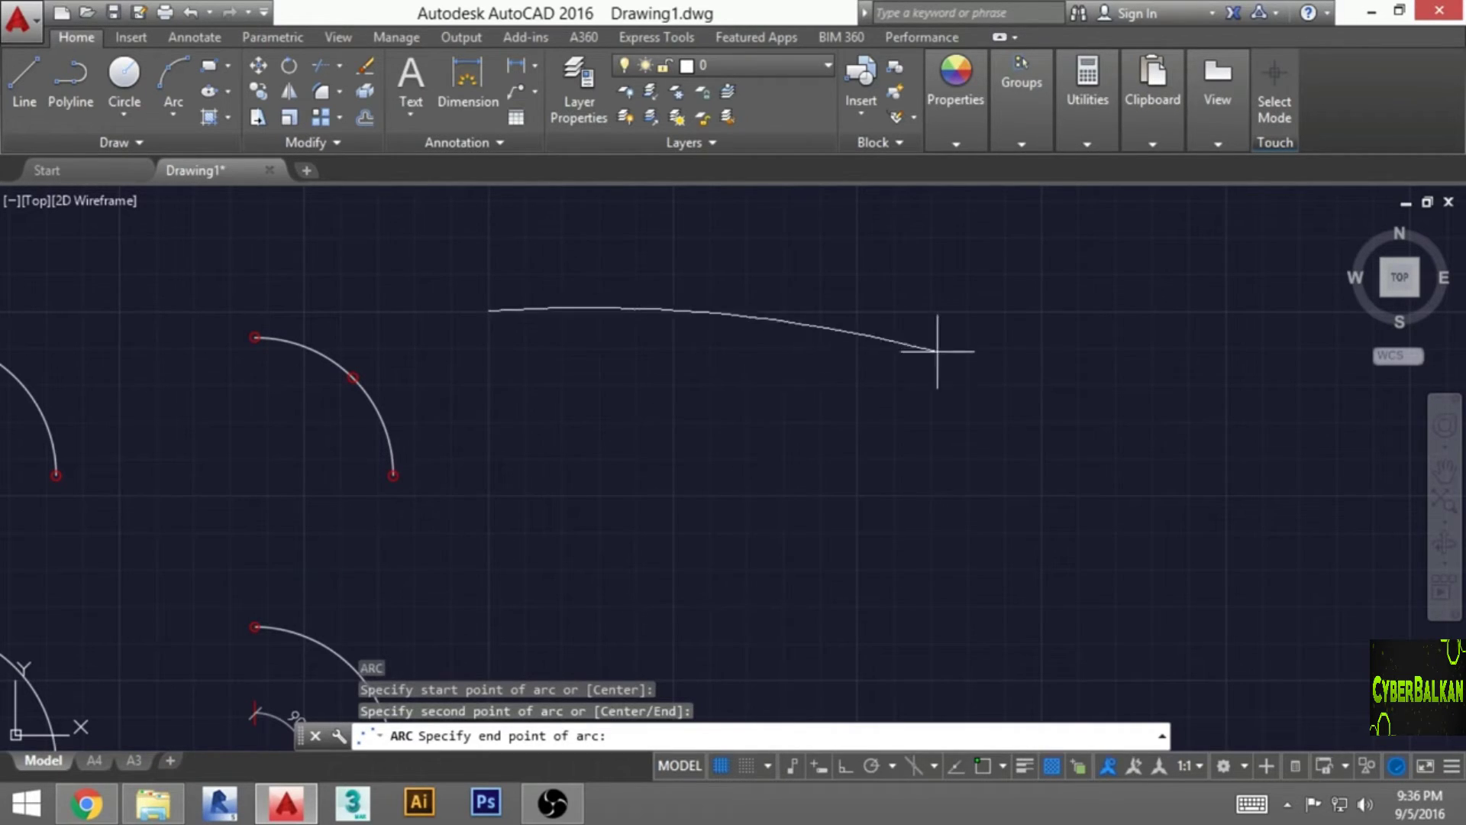
middle_drag(690, 255, 695, 462)
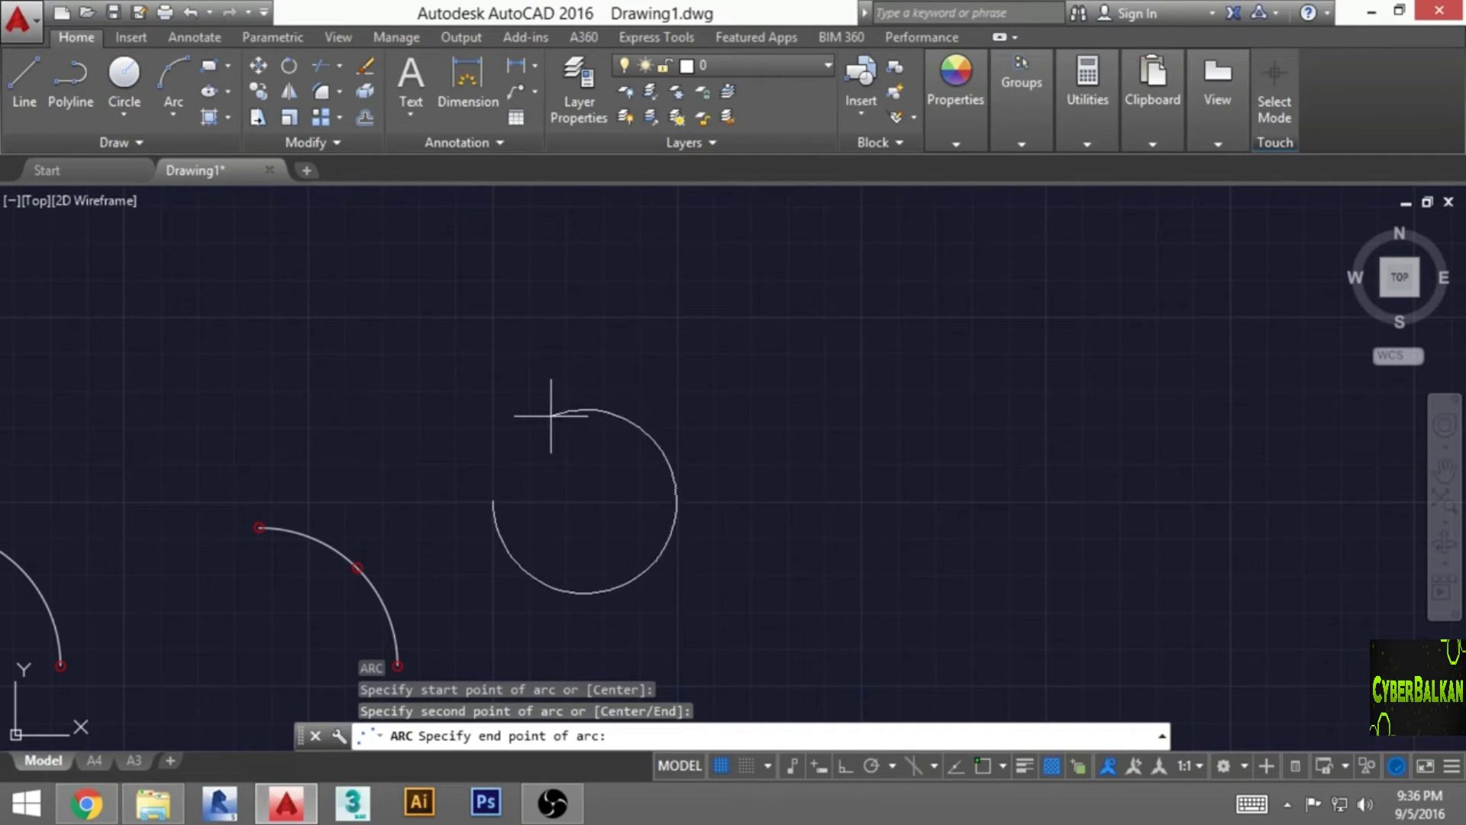
click(678, 317)
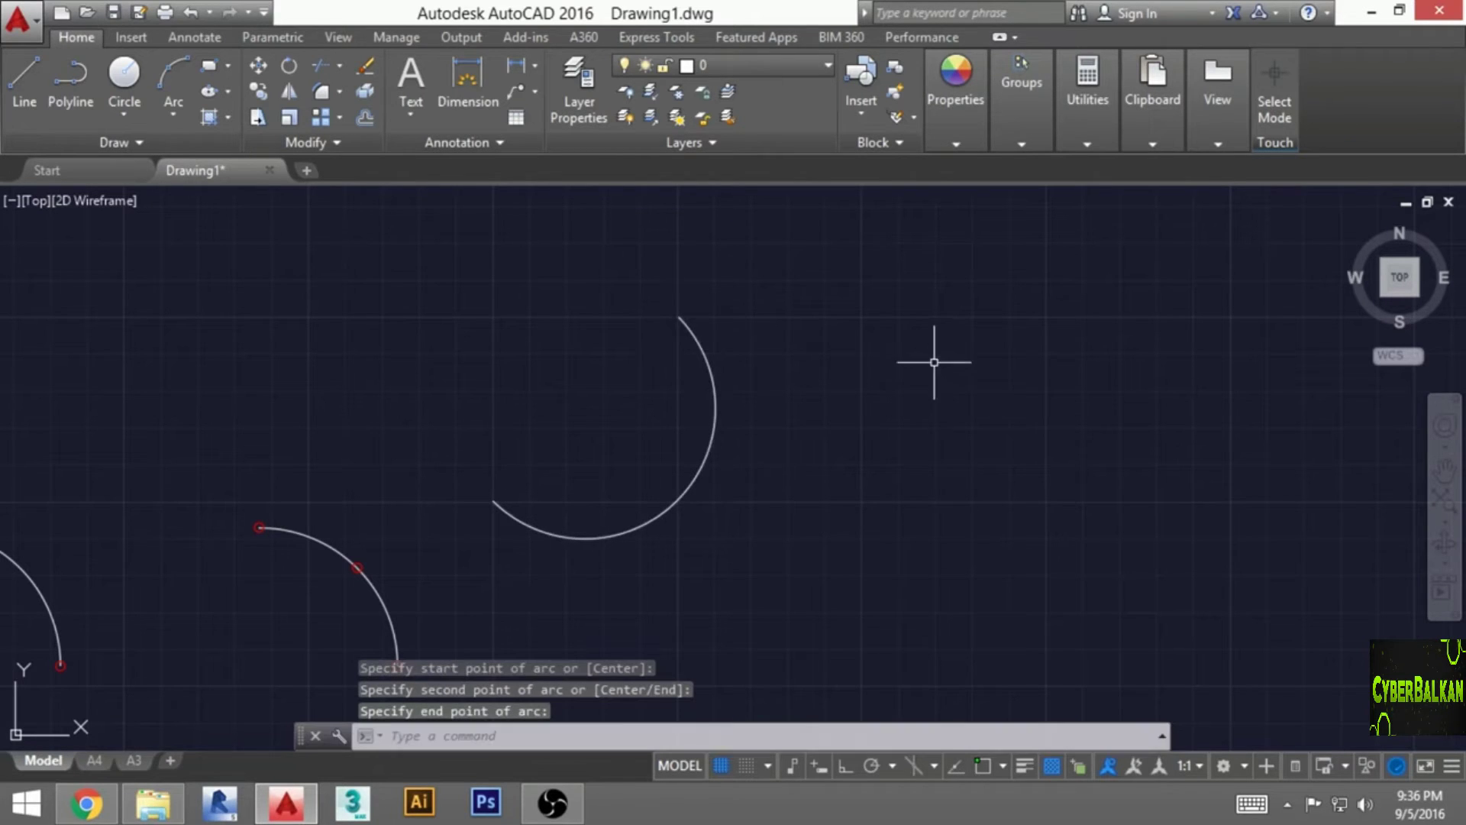
Zoom out and erase the three-point arc
scroll(932, 366, down, 3)
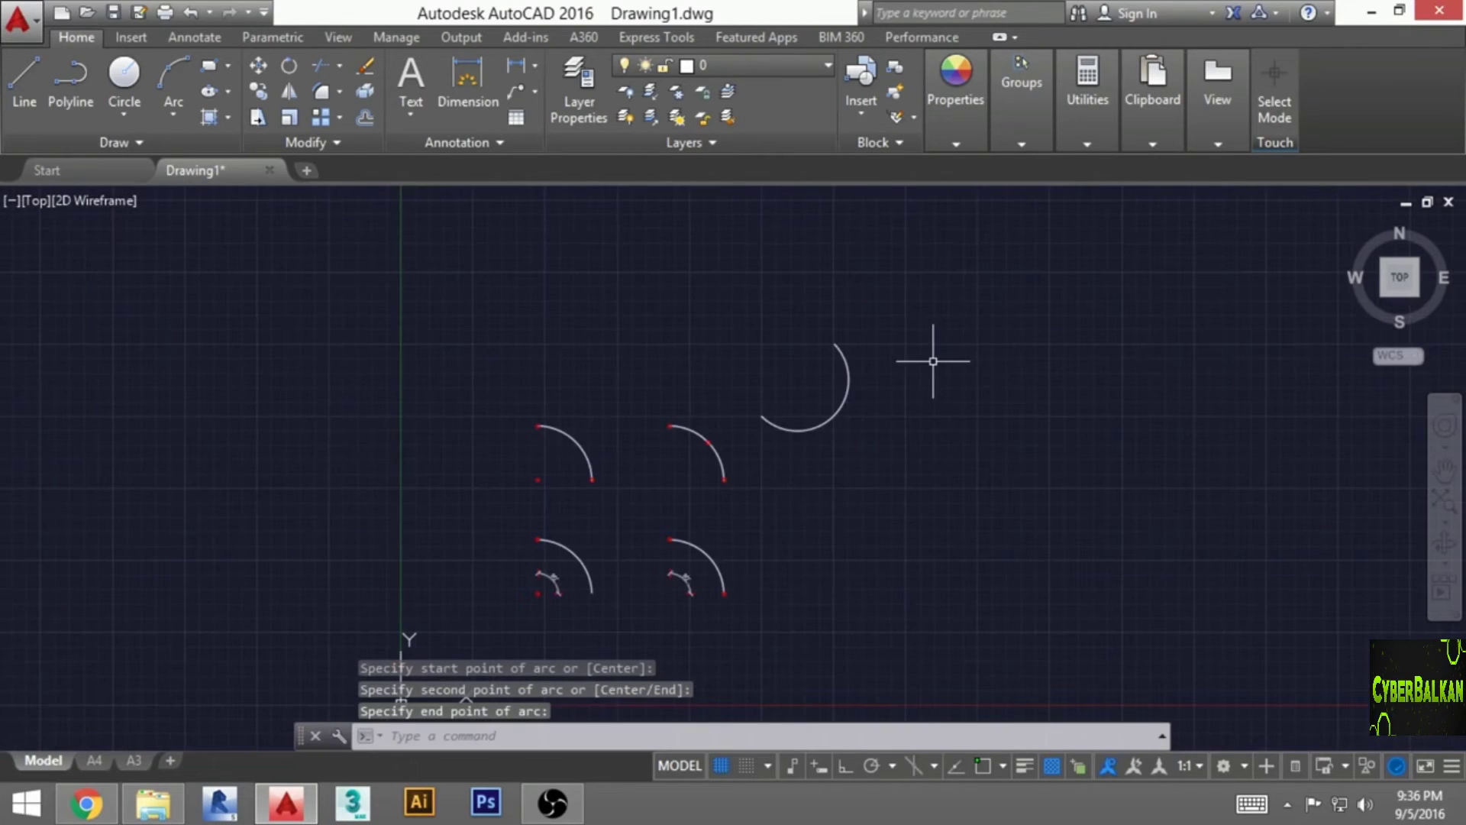
click(866, 423)
click(822, 393)
key(Delete)
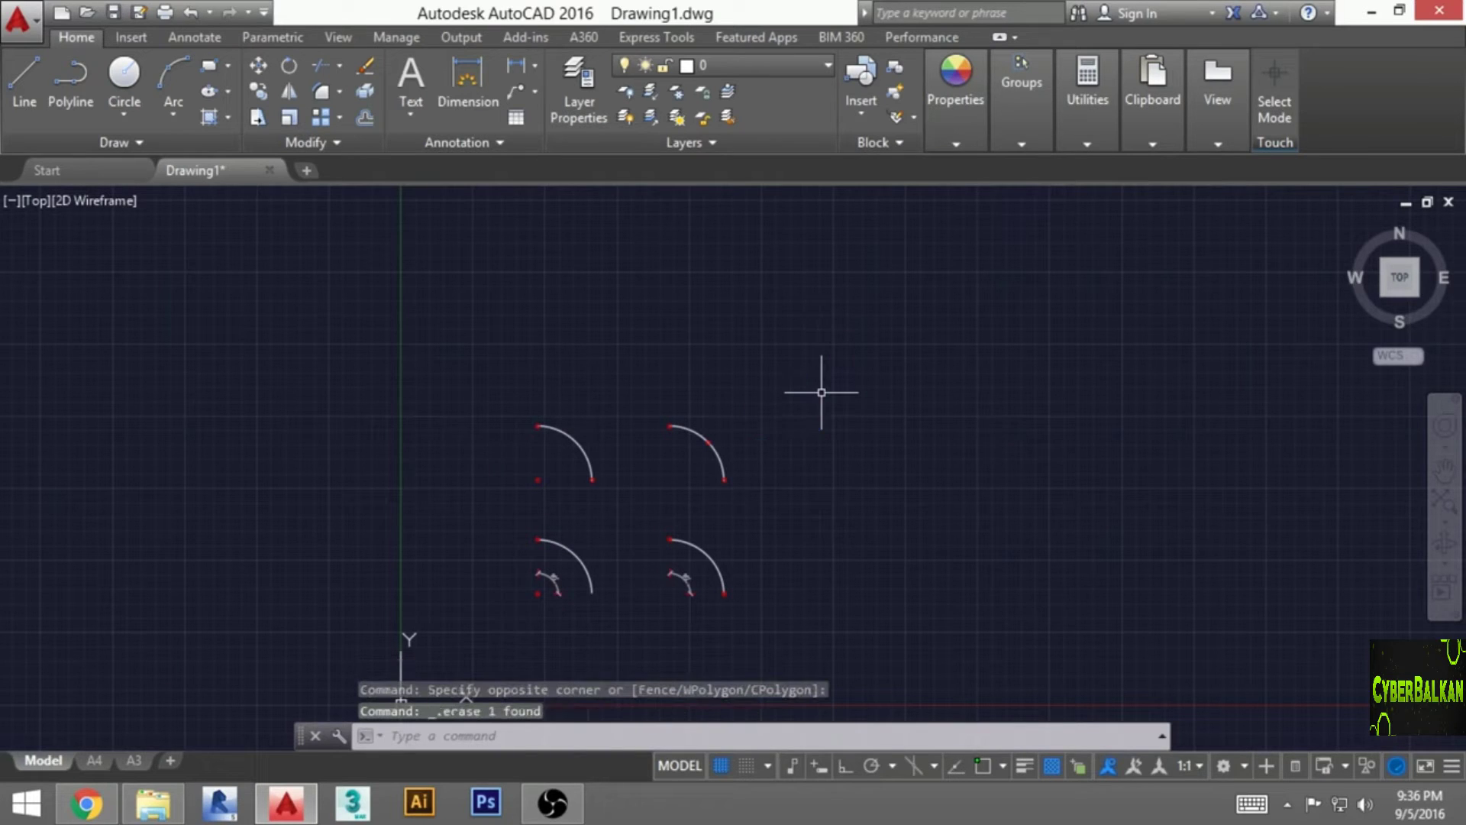
Frame the lower pair of reference arcs with empty space to their left
scroll(569, 553, up, 5)
middle_drag(591, 554, 812, 377)
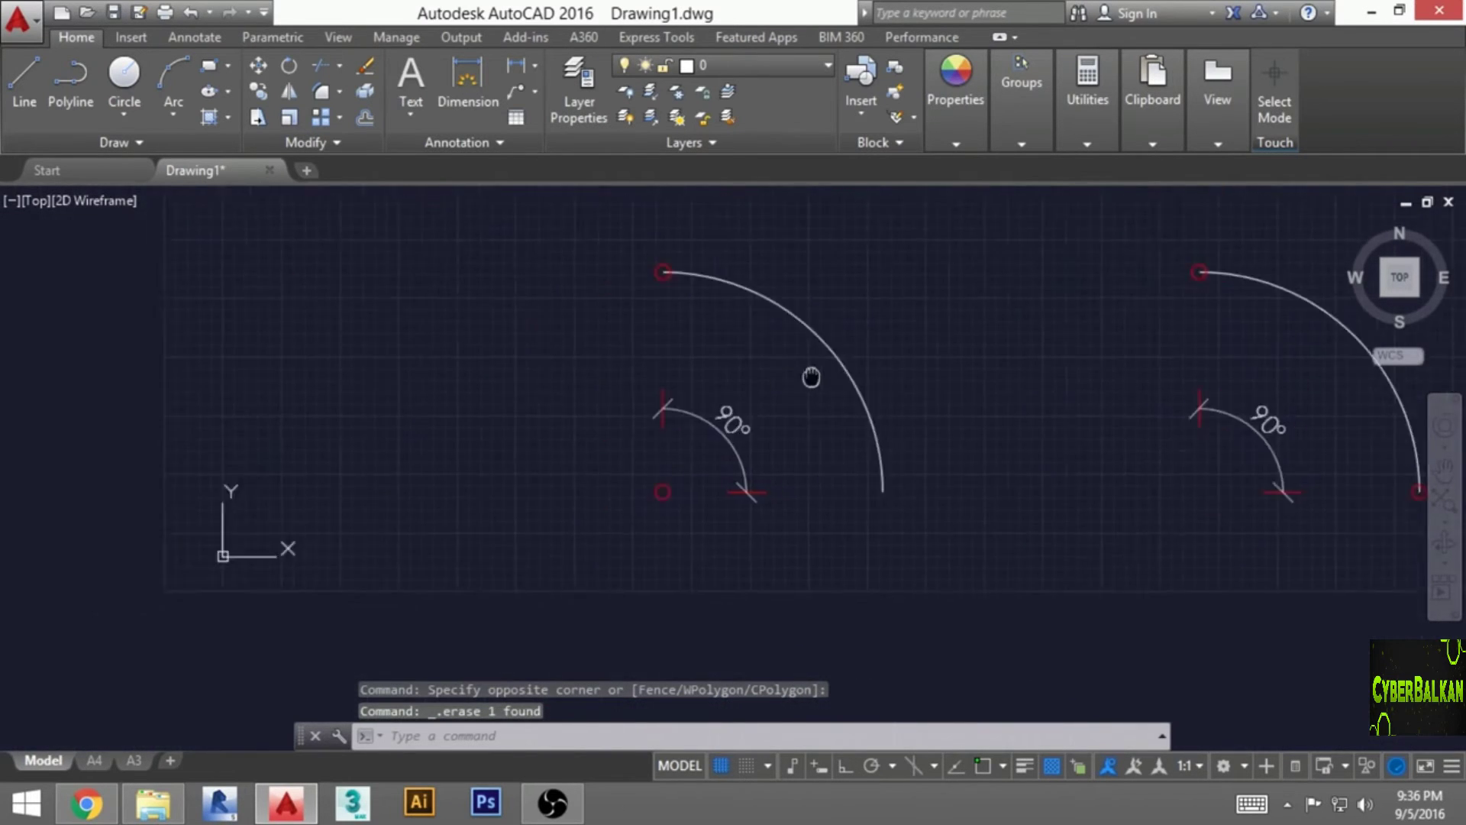
scroll(835, 376, down, 2)
middle_drag(632, 386, 711, 413)
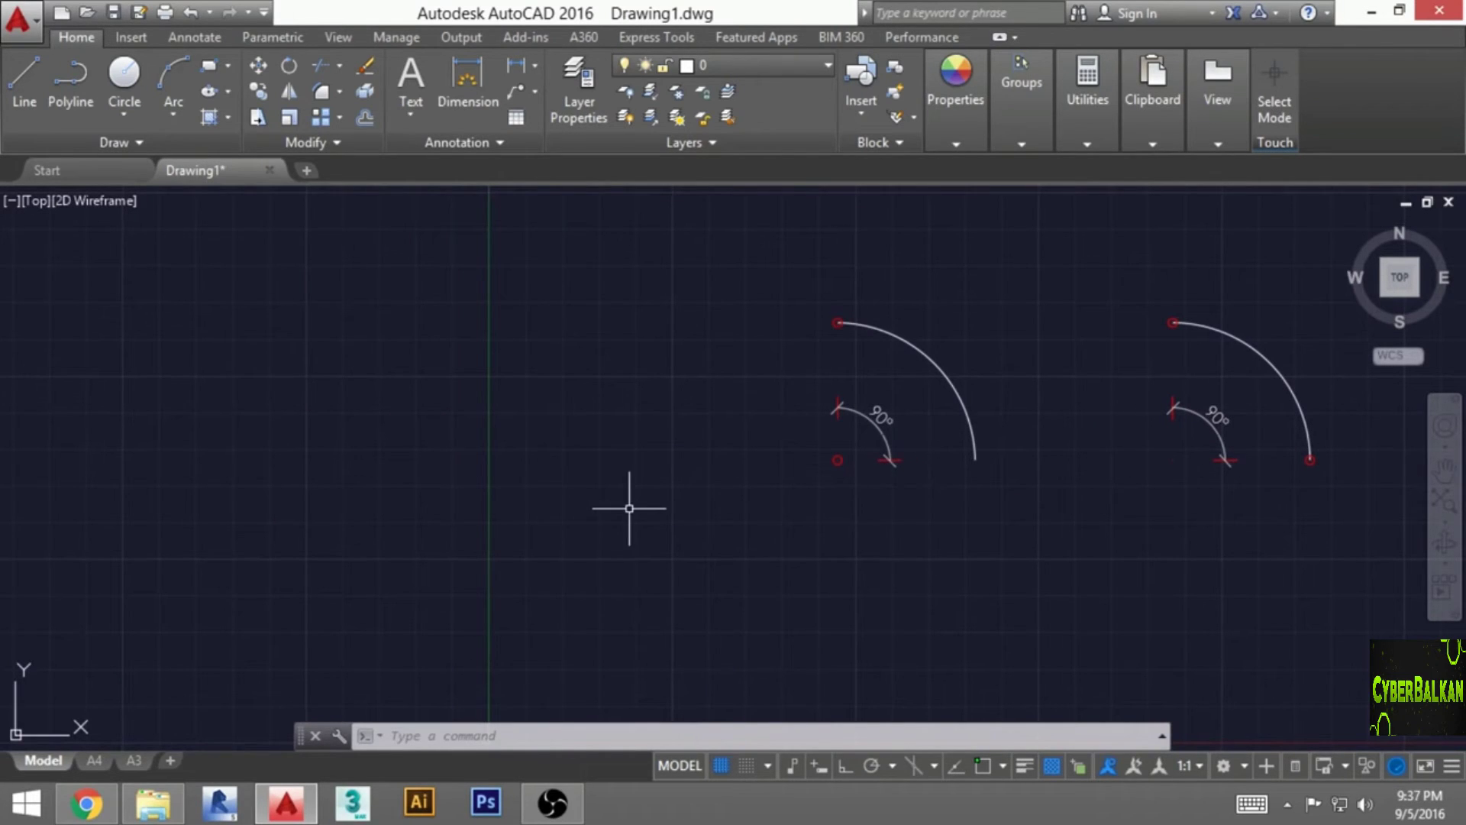
Draw a quarter arc from a start point and centre with a -90° included angle
text(a)
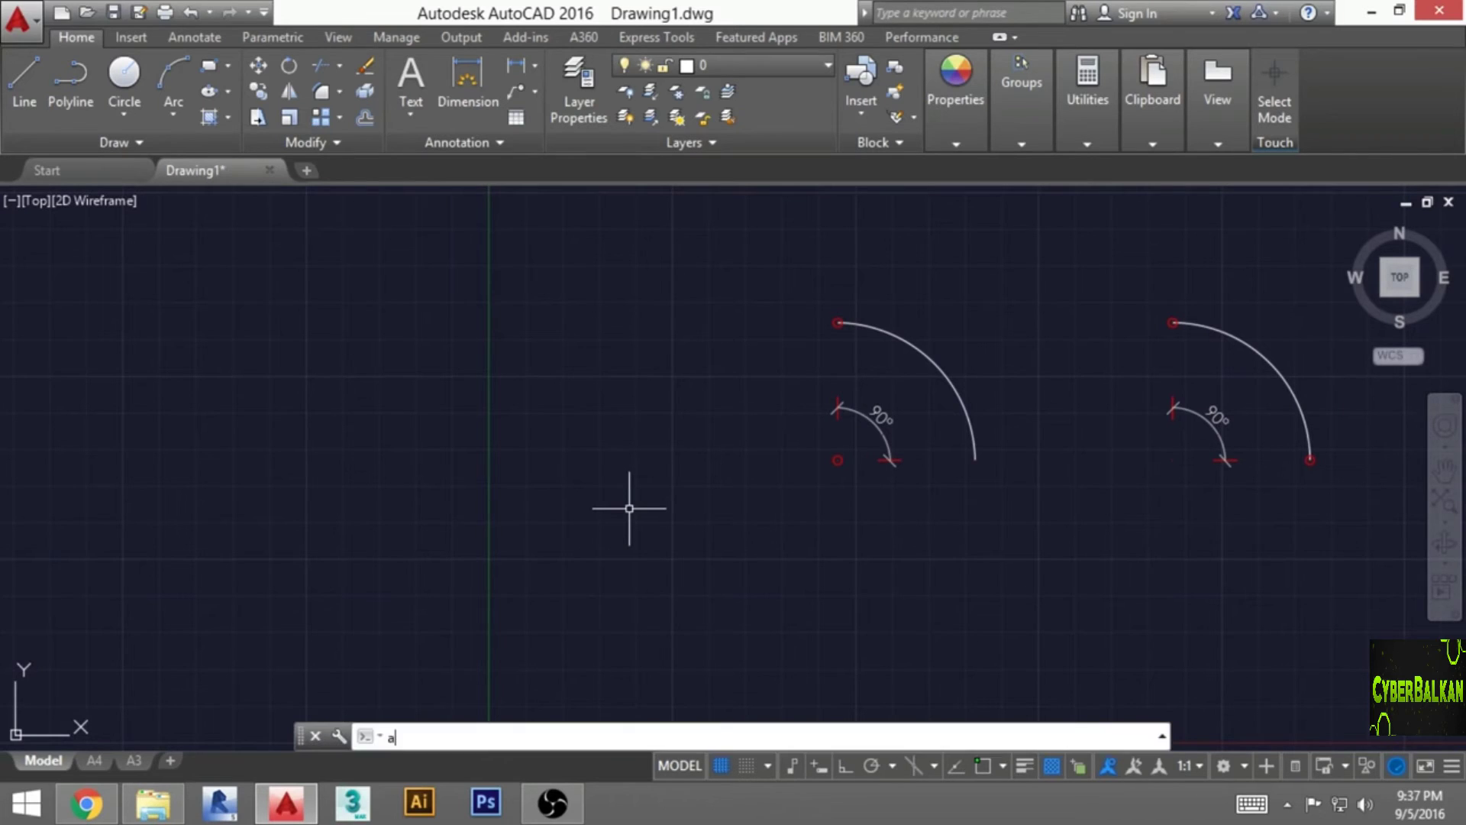
key(Return)
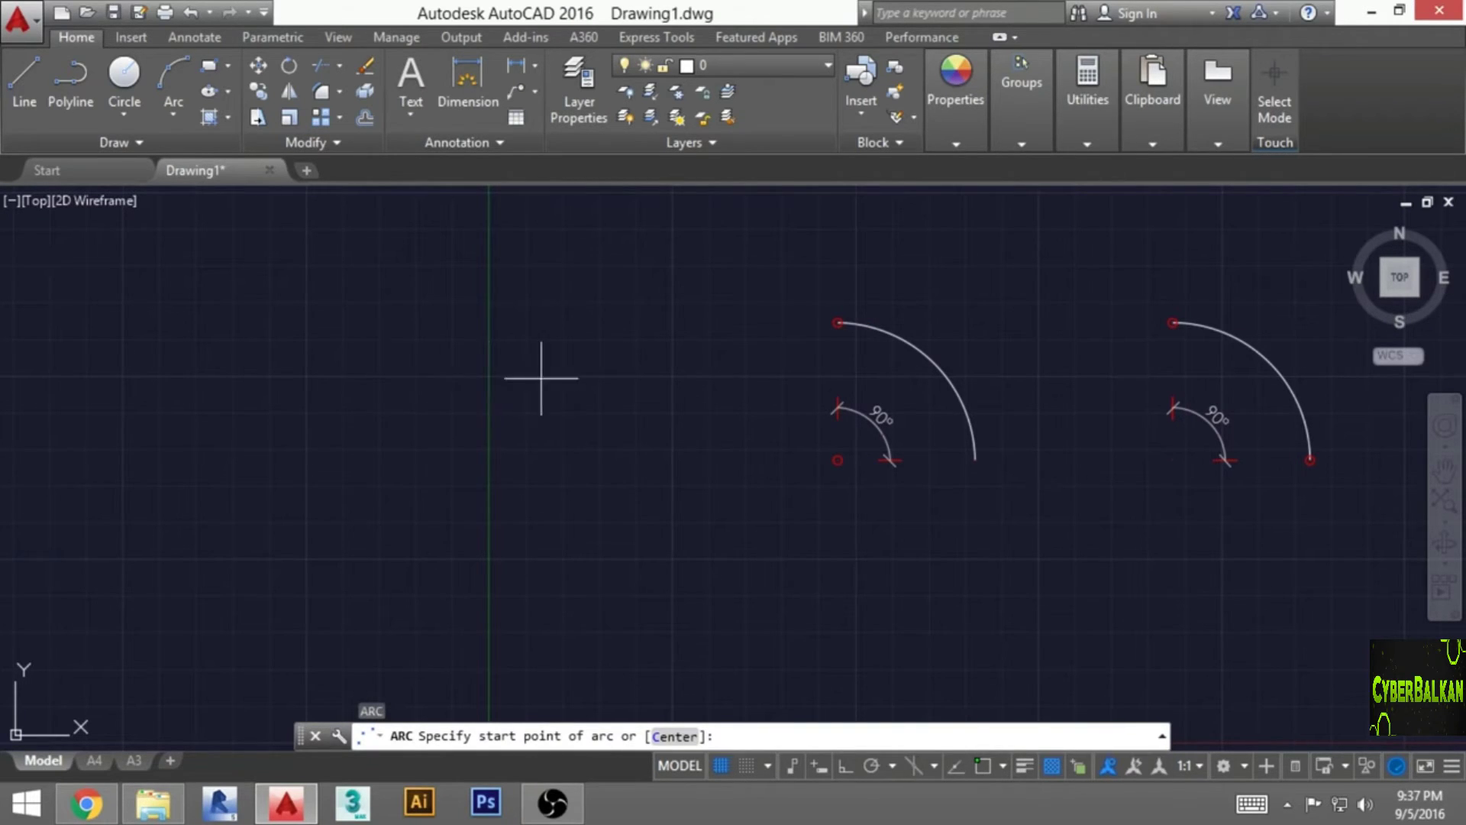
click(489, 376)
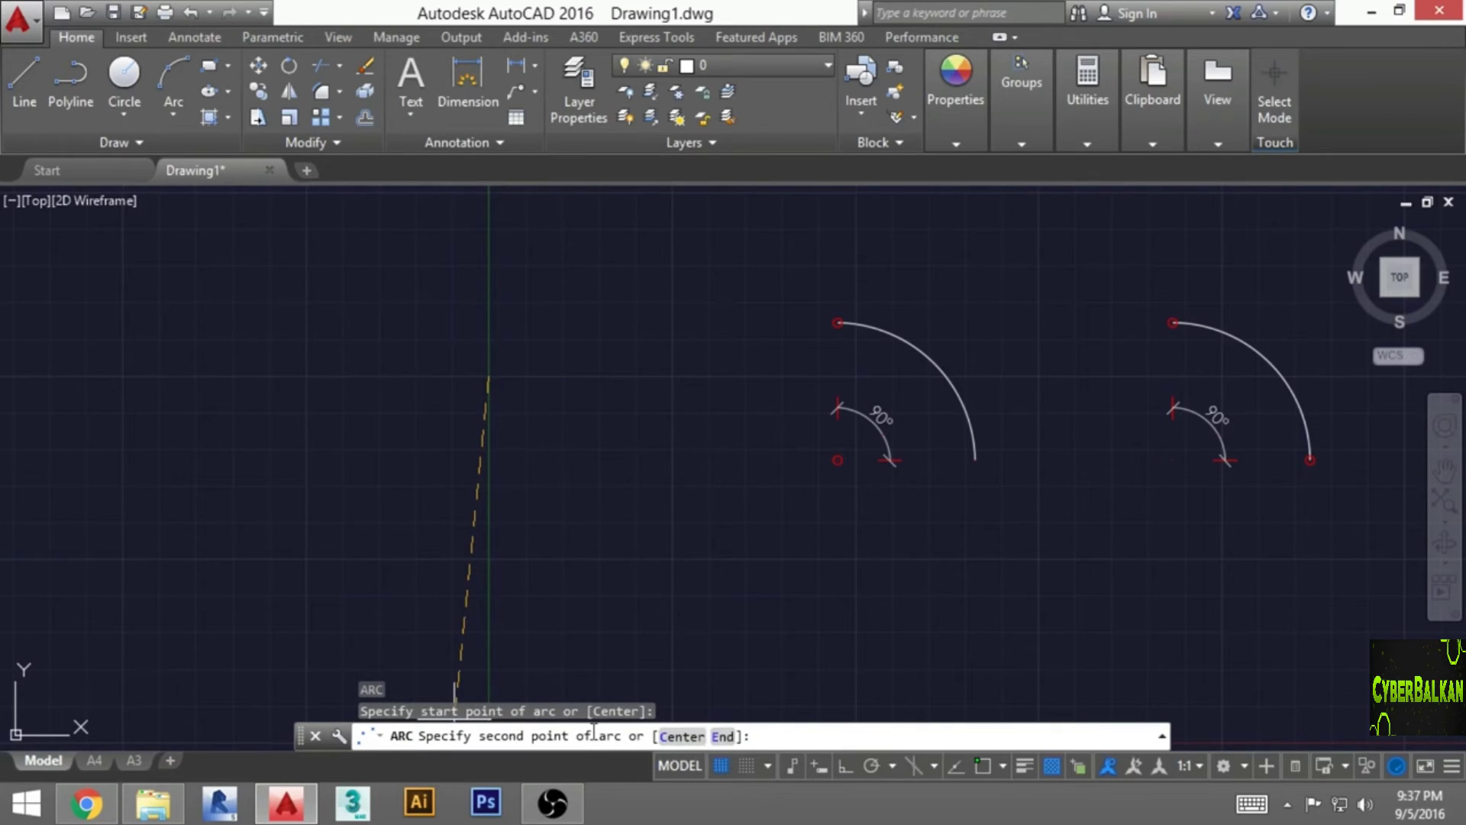
click(680, 736)
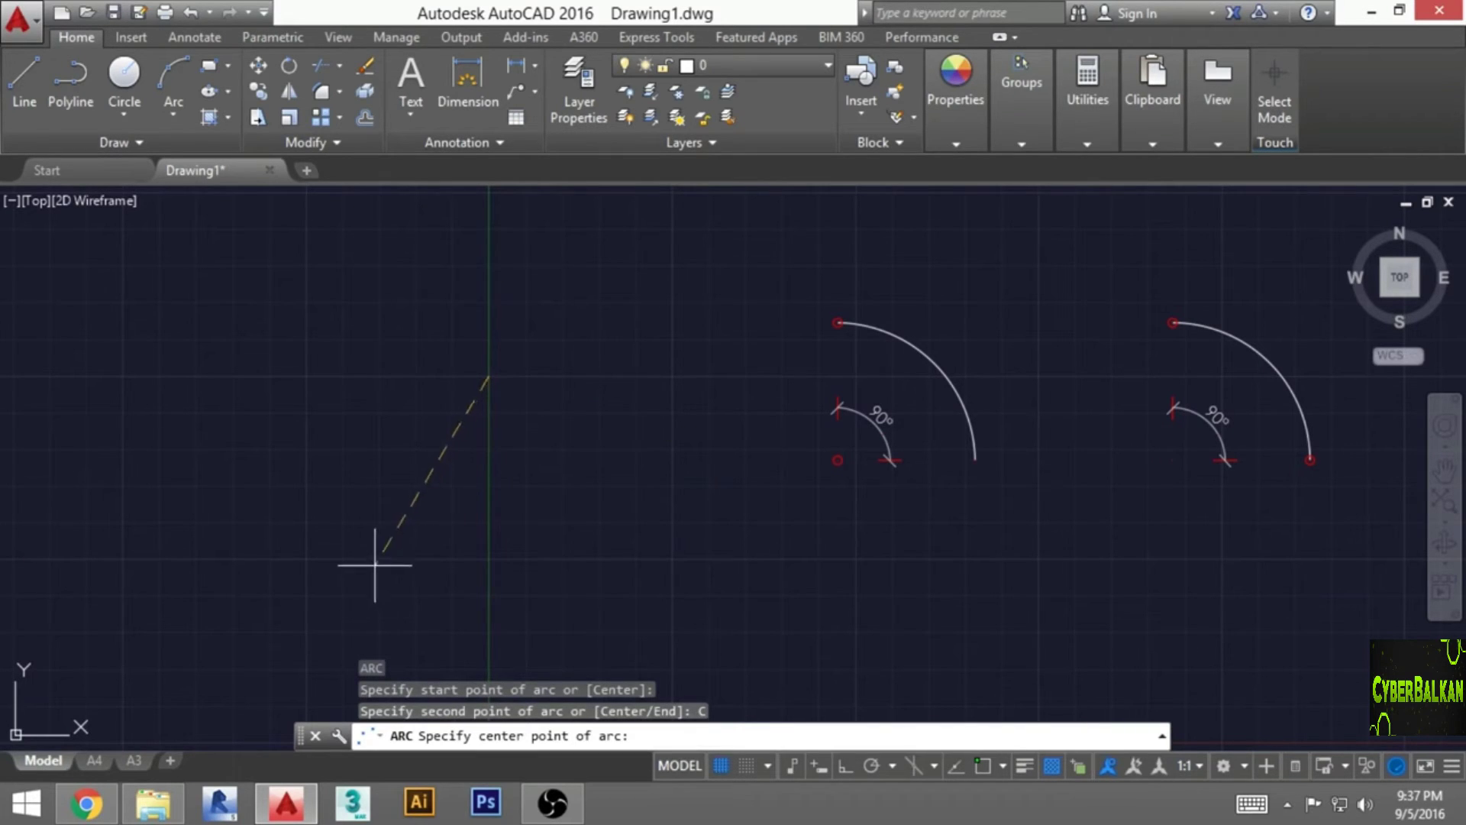
click(488, 559)
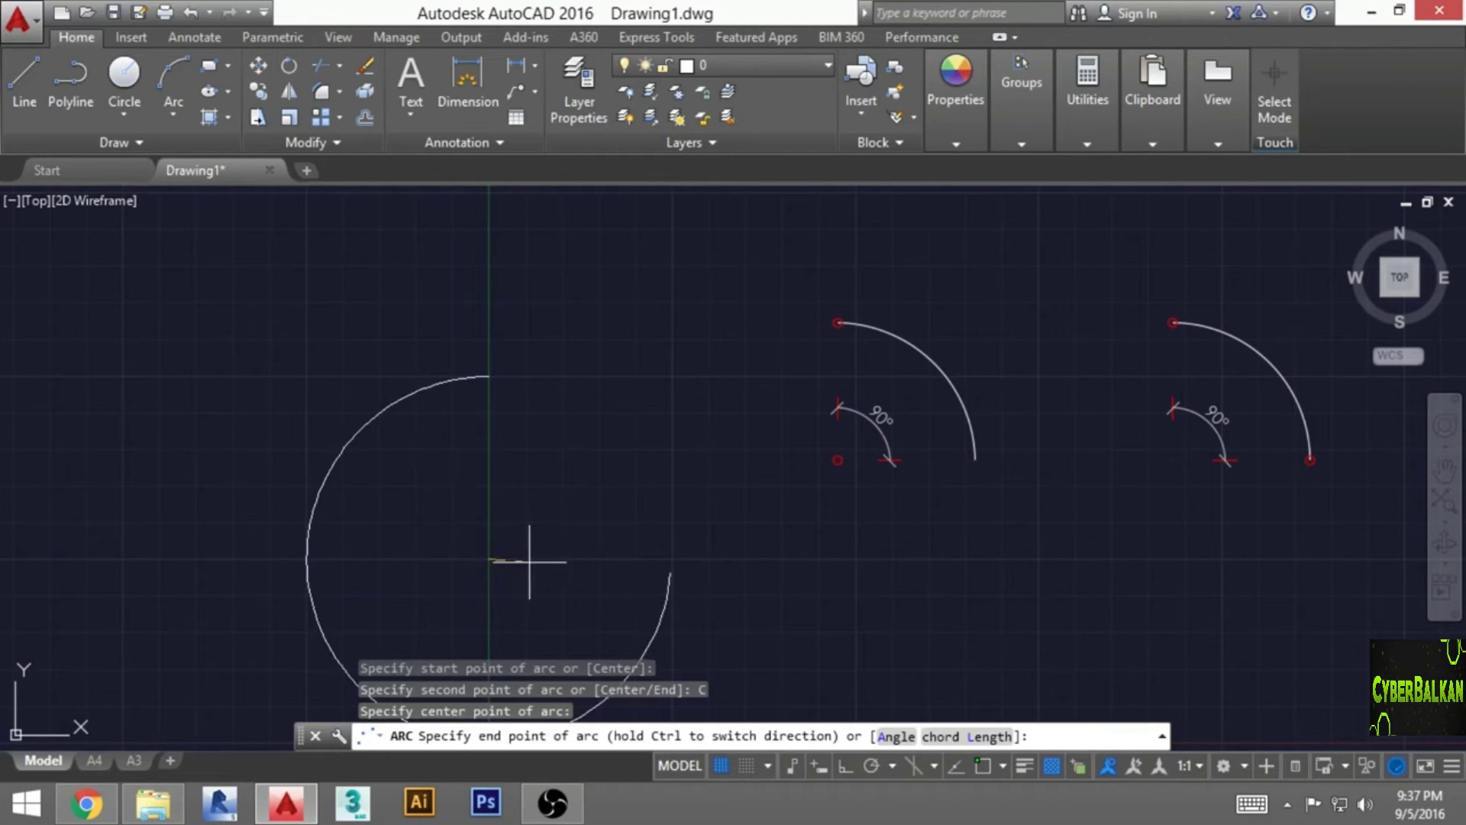
middle_drag(595, 504, 575, 442)
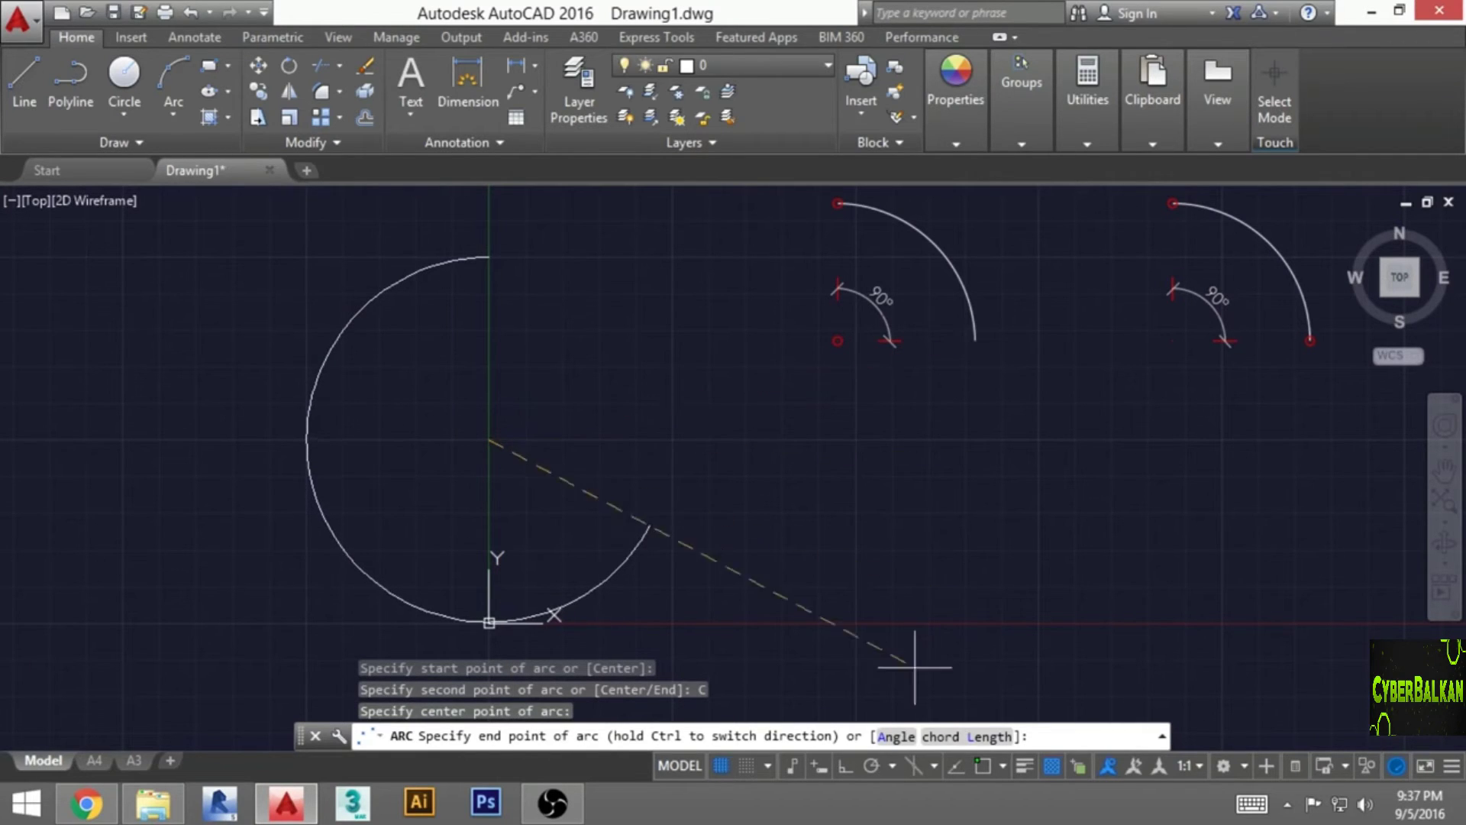
click(892, 737)
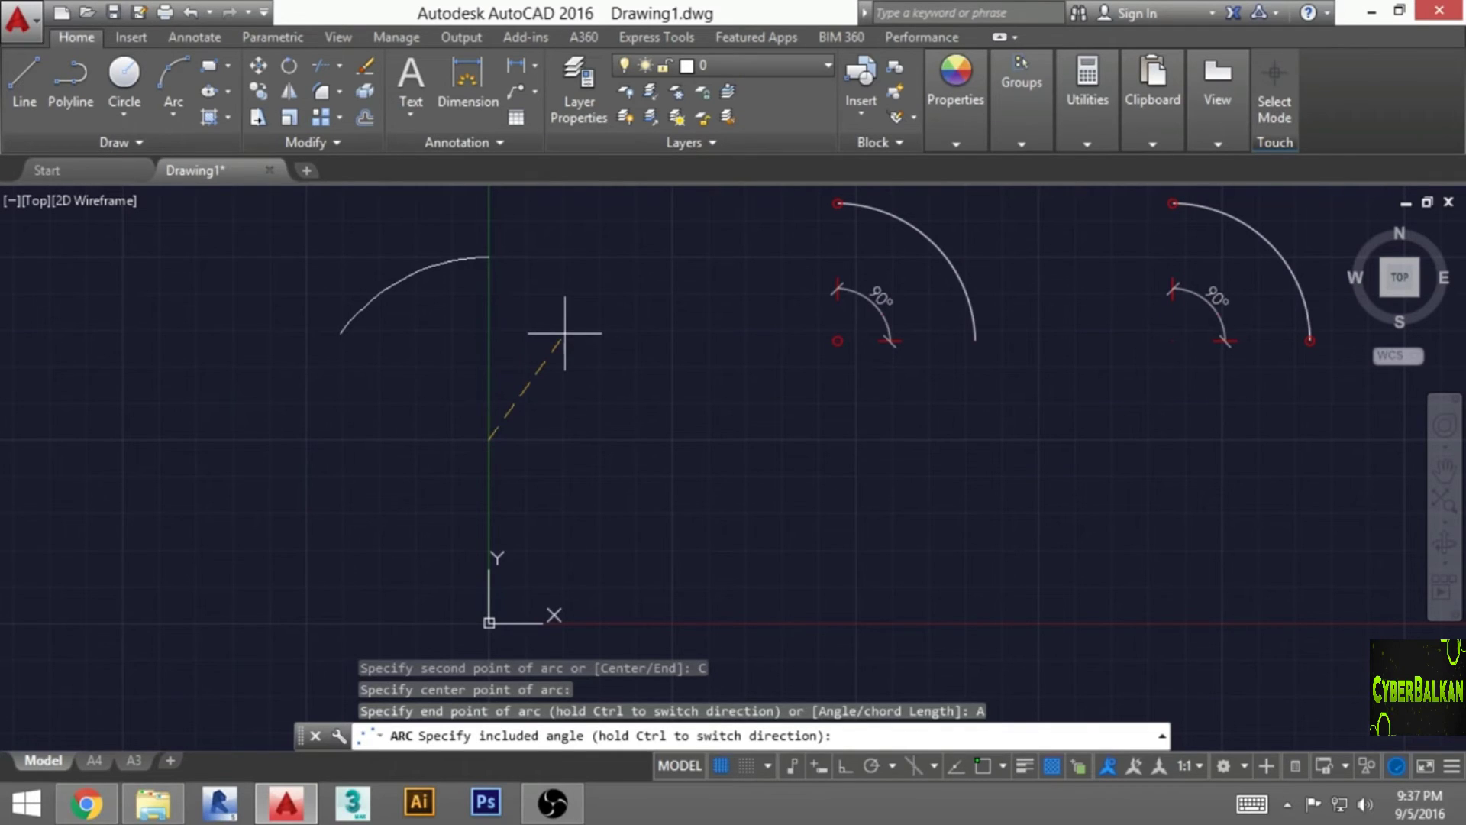
key(Return)
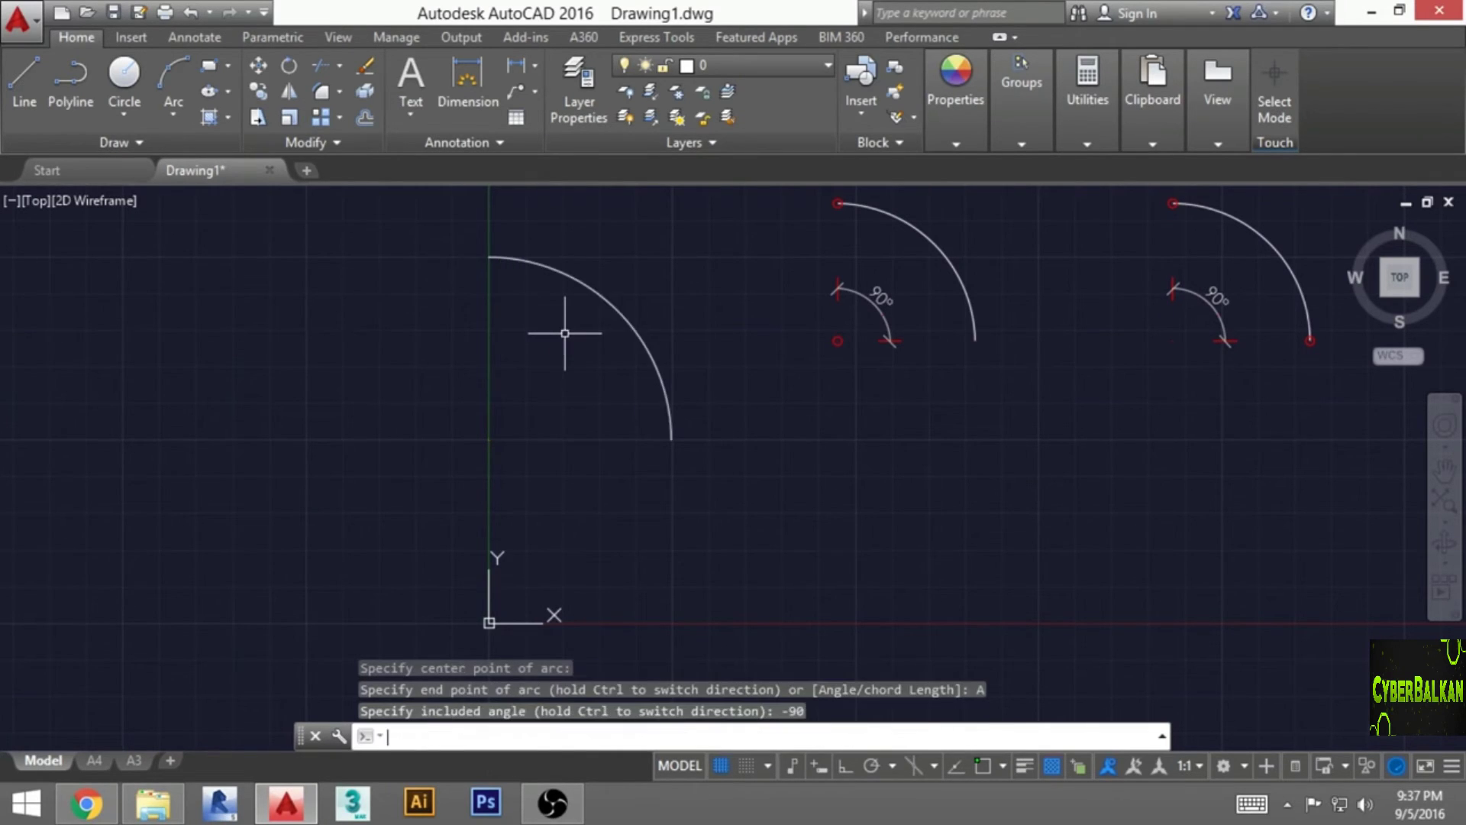
Frame the new start-centre-angle arc and window-select it
middle_drag(786, 386, 320, 510)
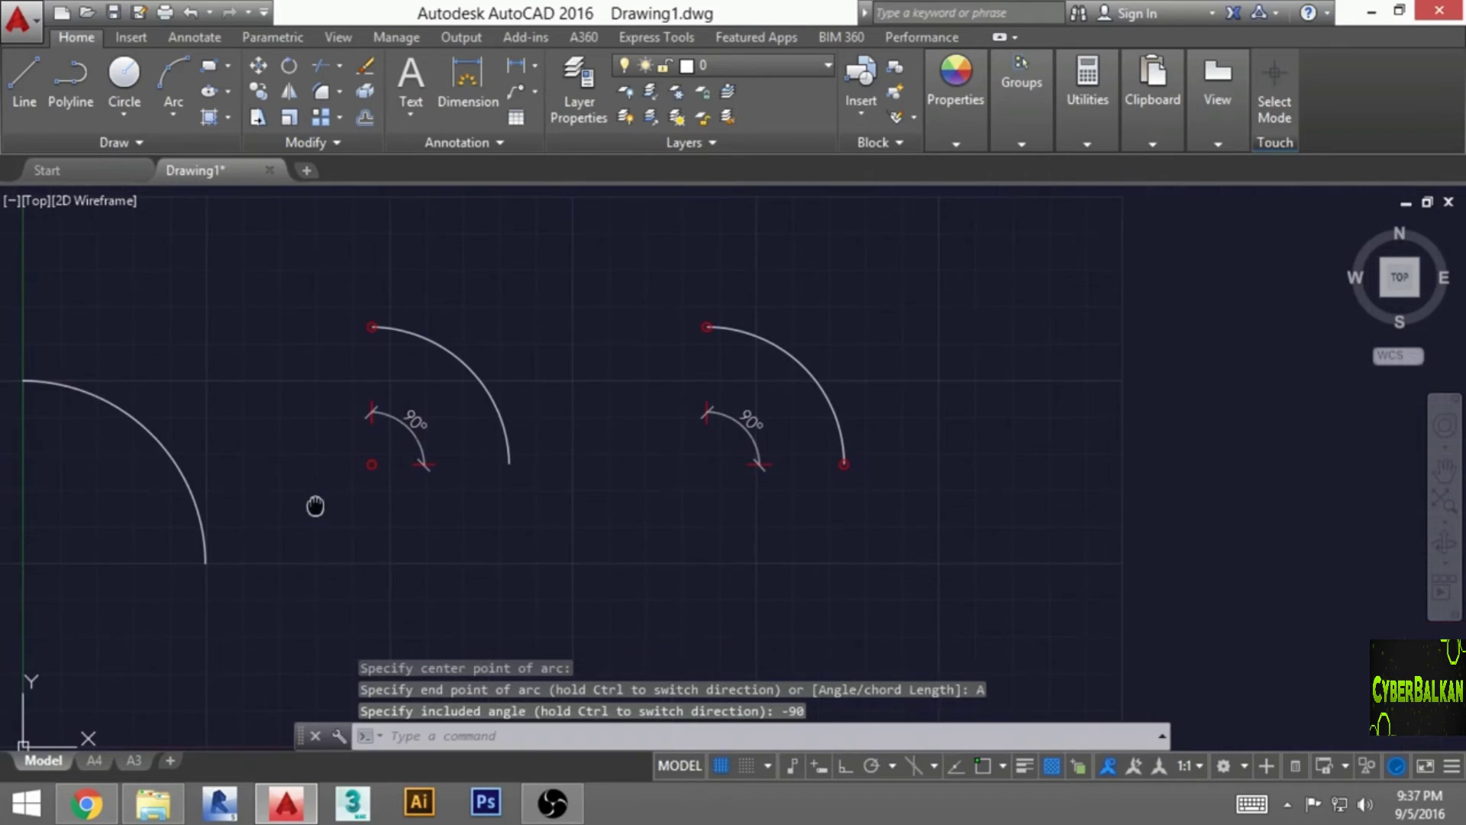
click(185, 492)
click(137, 472)
Erase the selected practice arc and pan to open empty space
key(Delete)
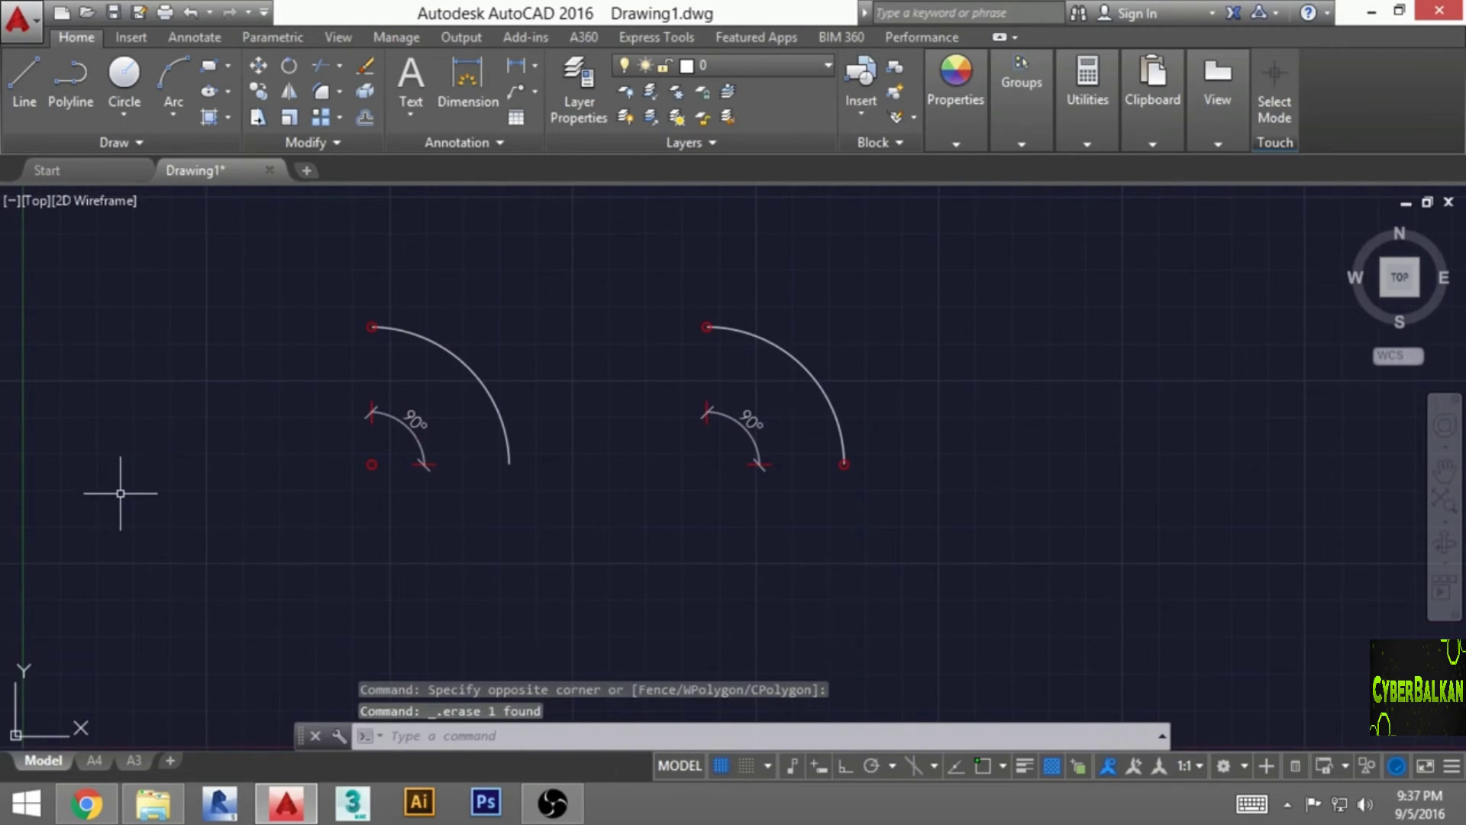
mouse_move(1023, 440)
middle_down()
mouse_move(939, 462)
mouse_move(650, 446)
middle_up()
middle_drag(563, 487, 562, 445)
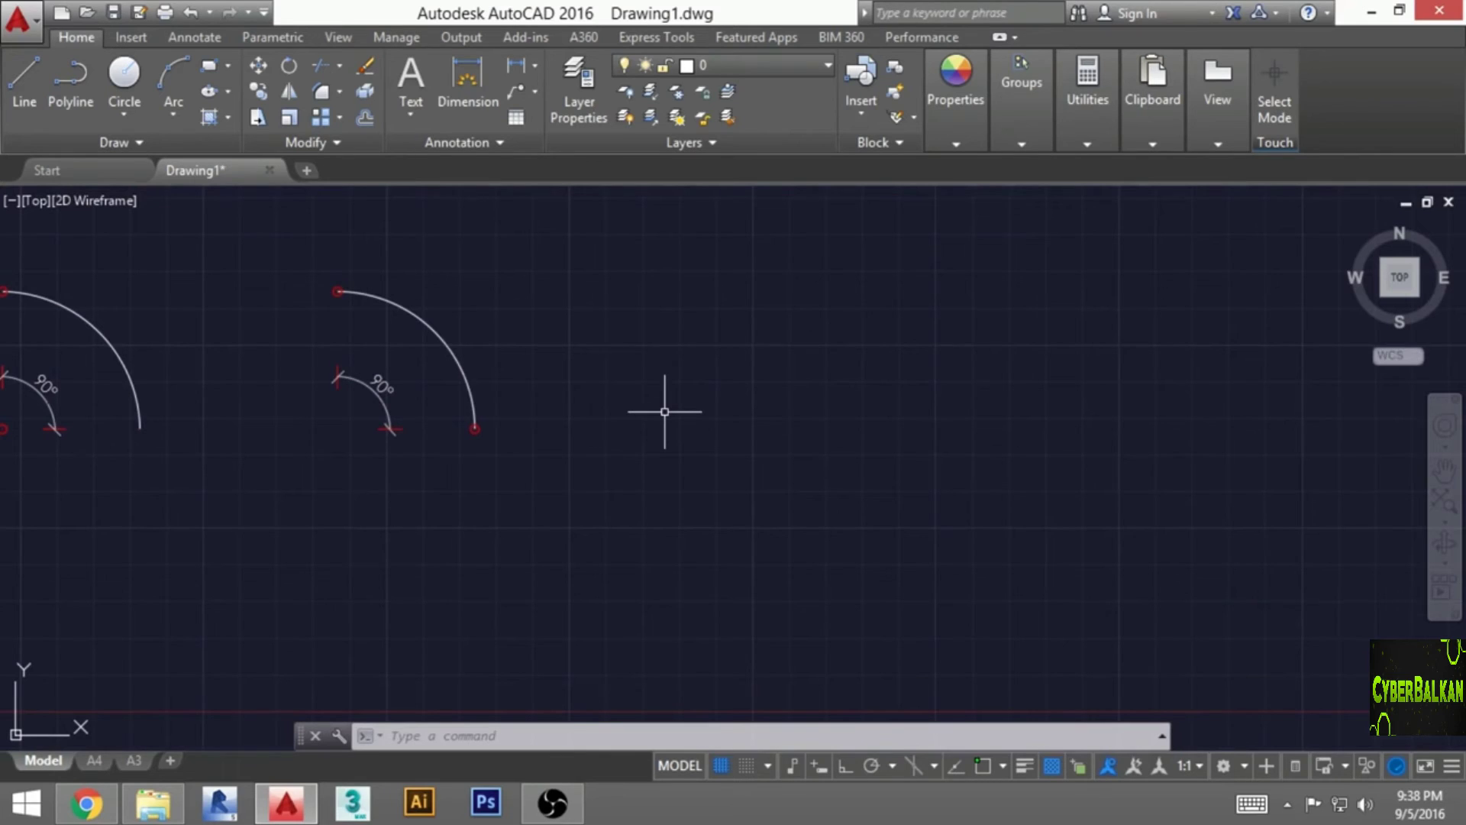
Draw a quarter arc right of the examples from start and end points with a -90° angle
text(A)
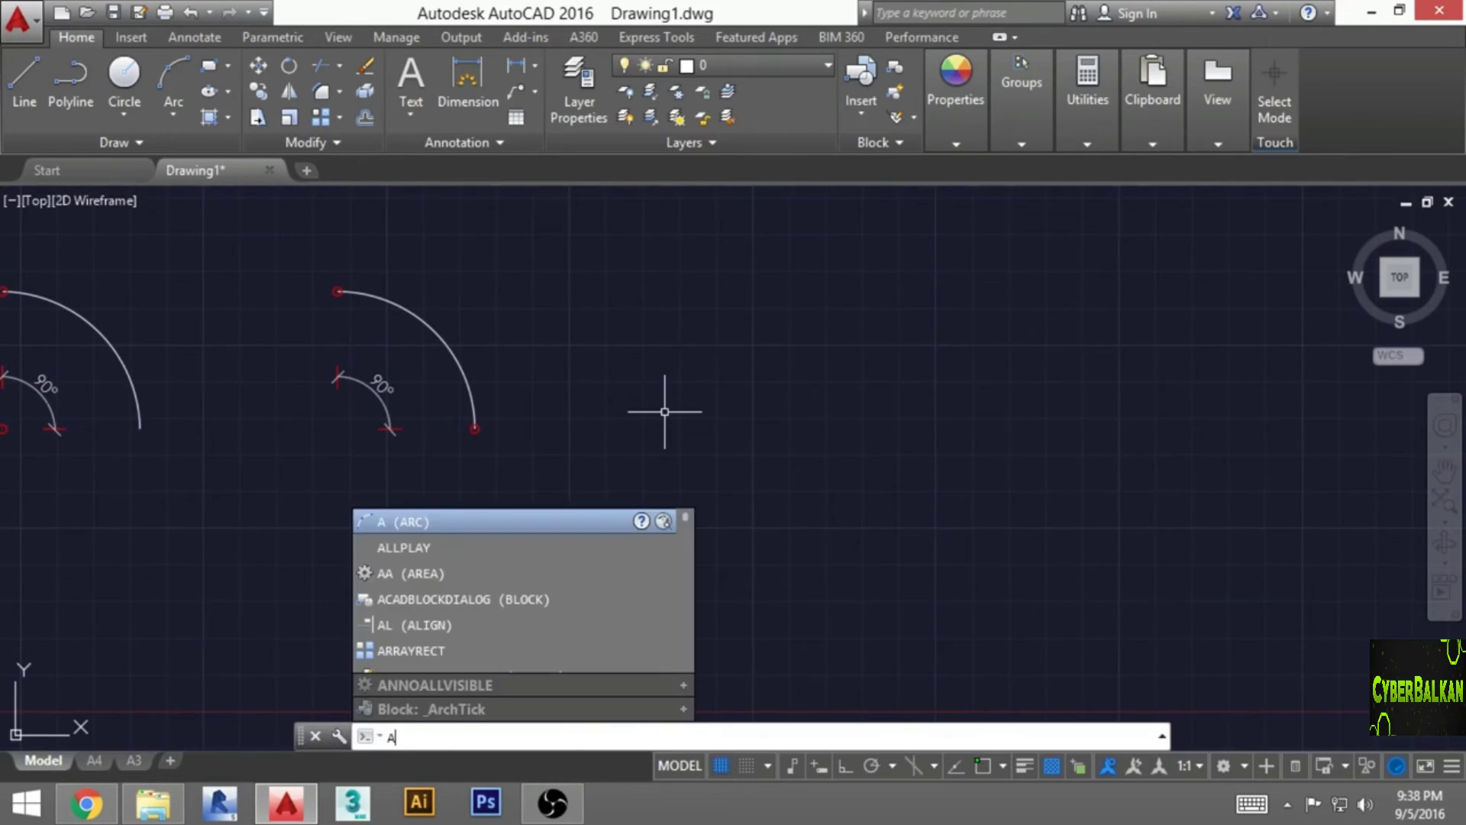
key(Return)
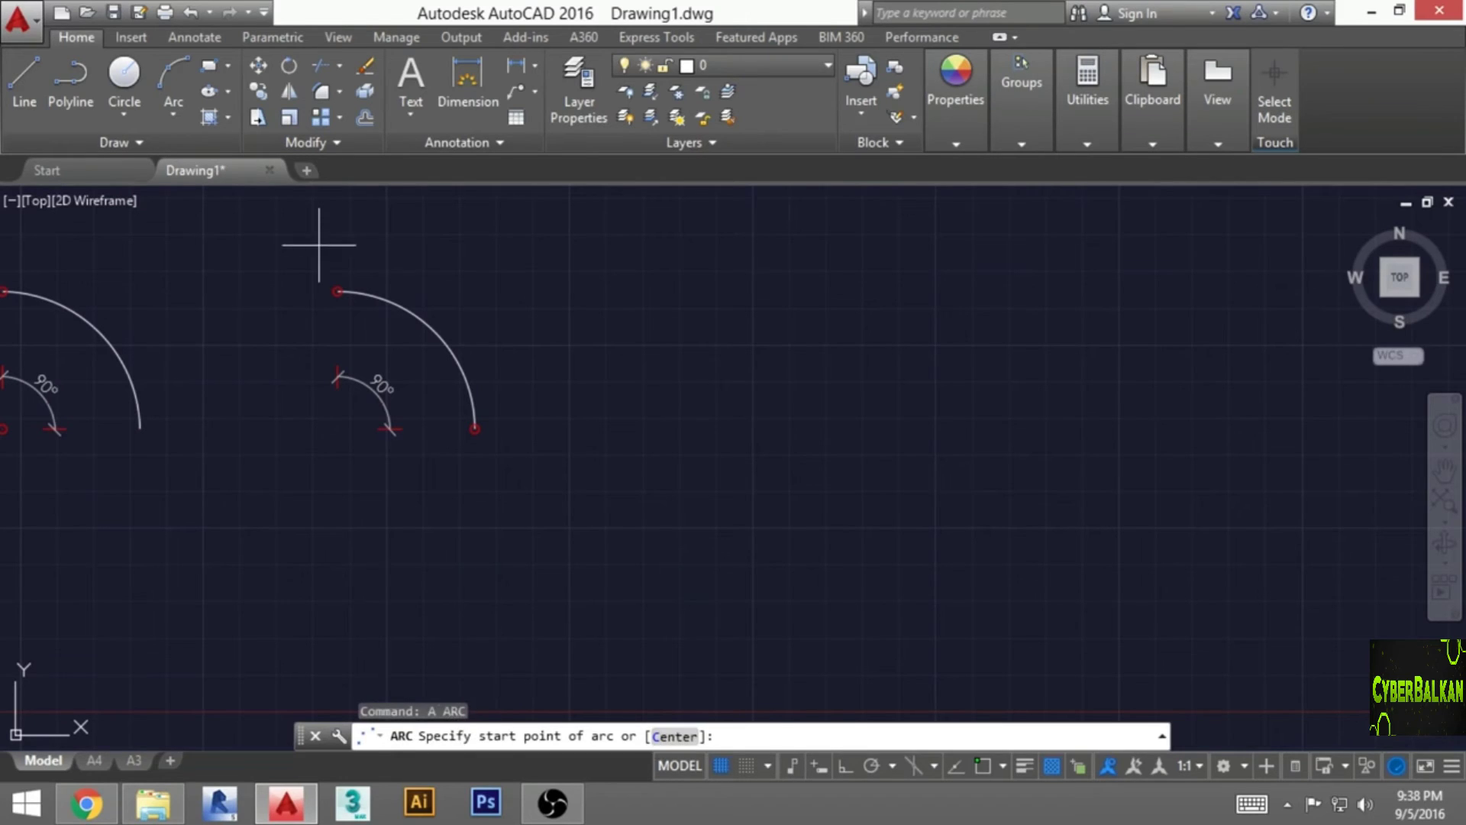
click(567, 344)
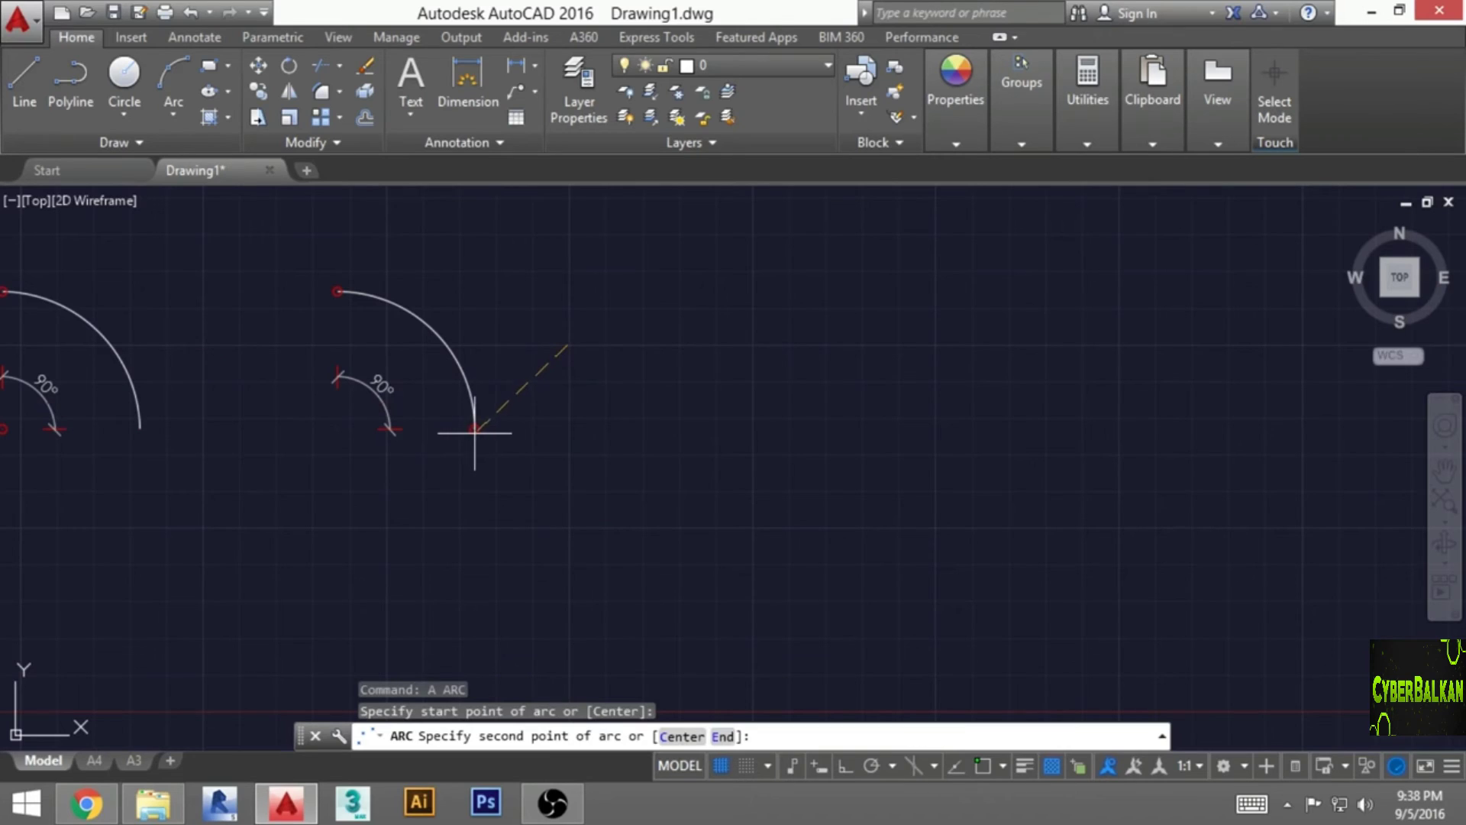
click(723, 736)
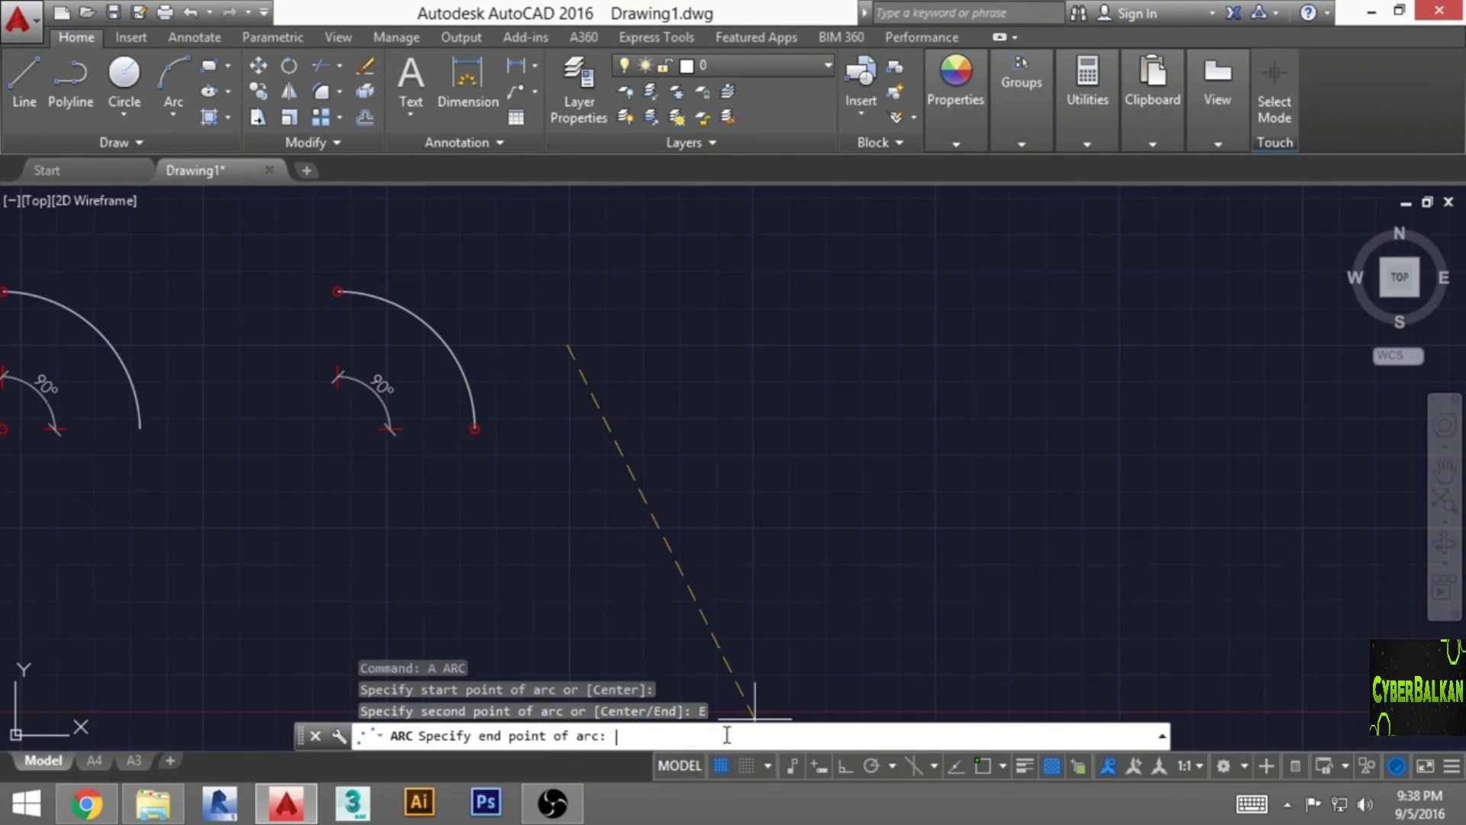
click(762, 536)
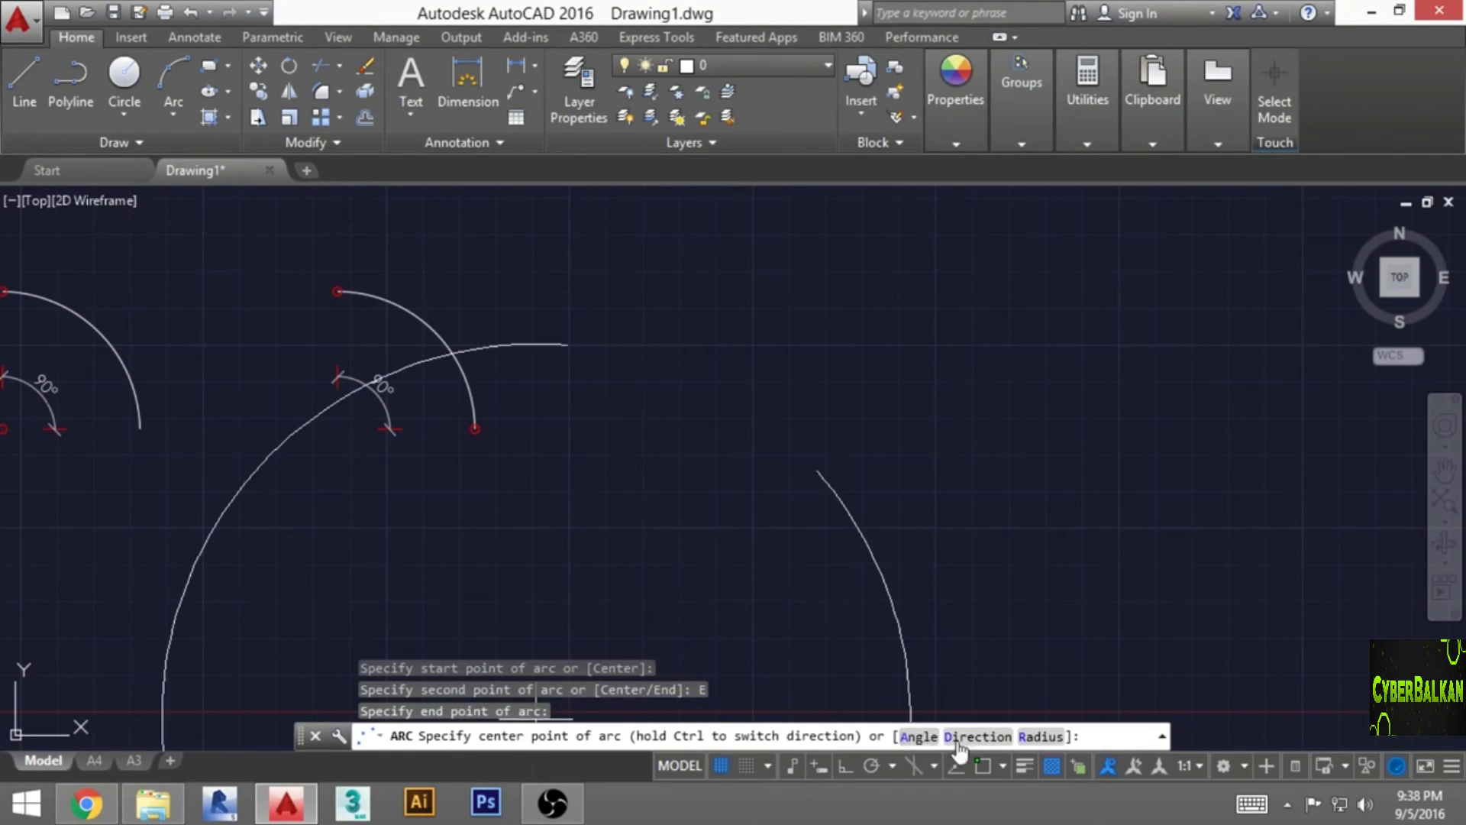
click(909, 737)
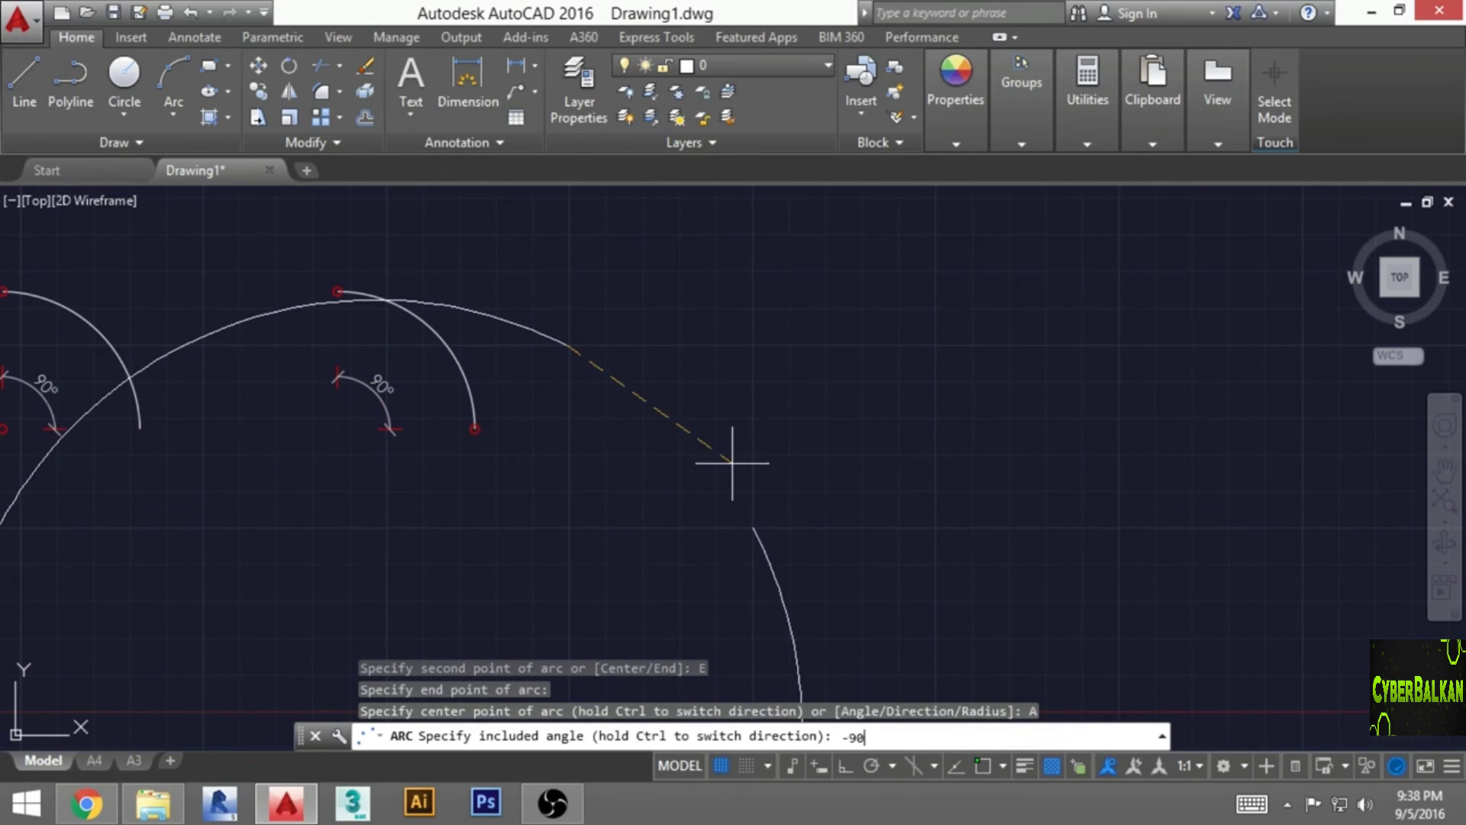
key(Return)
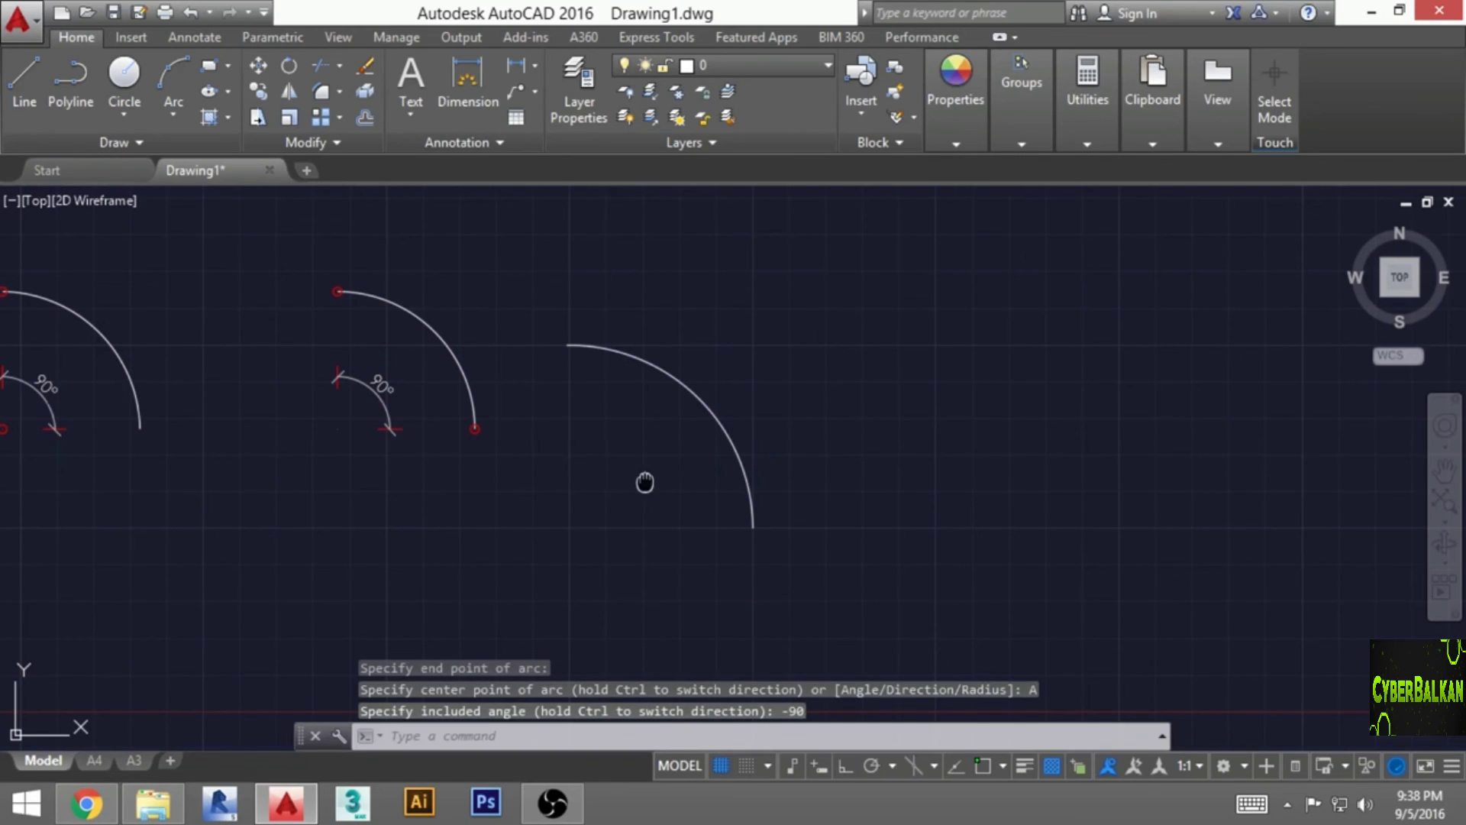
middle_drag(645, 482, 795, 494)
Erase the start-end-angle practice arc
click(949, 481)
click(807, 449)
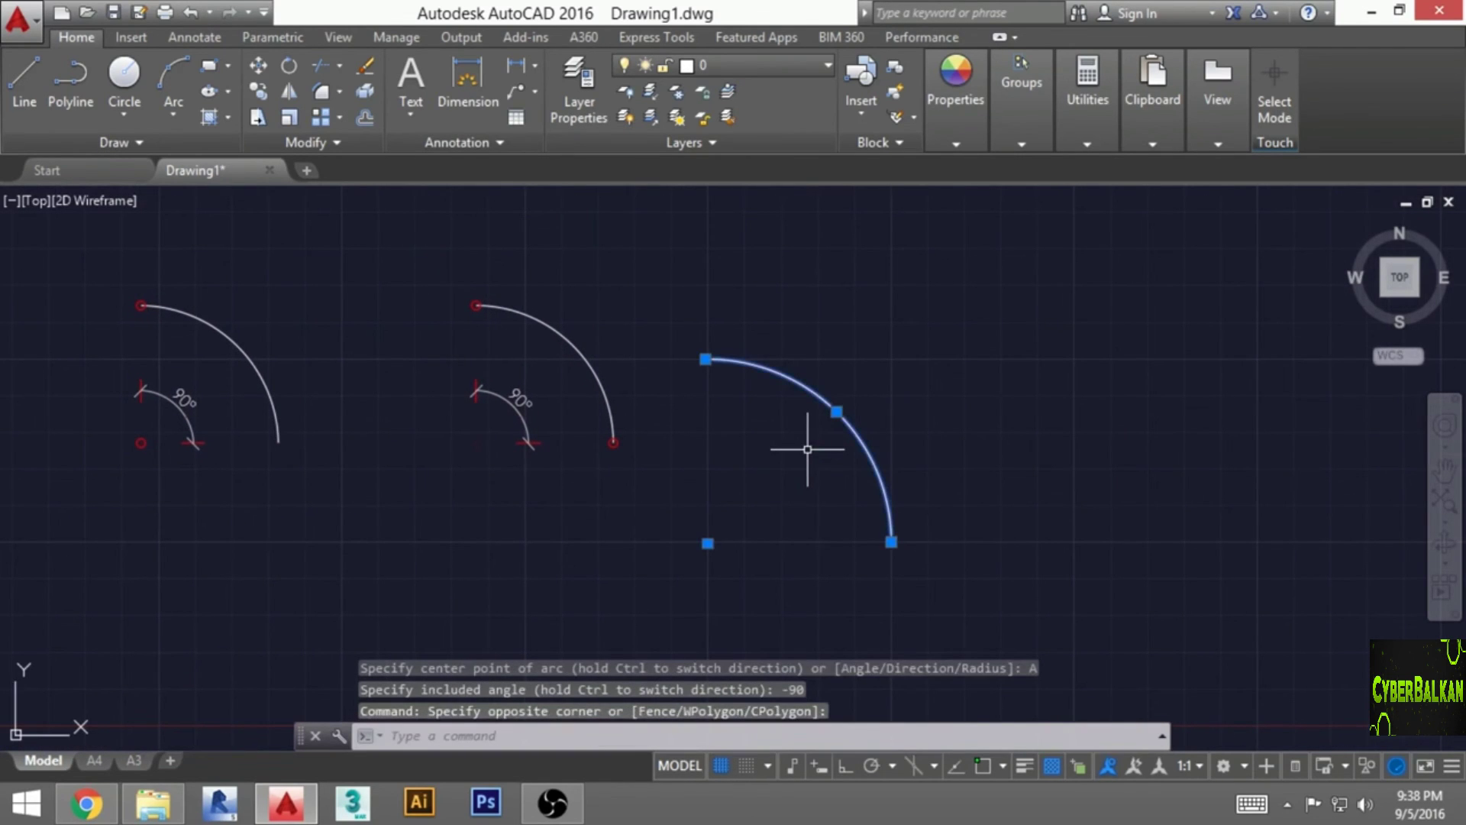
key(Delete)
Pan and zoom to centre the wall opening between the L-shaped wall and the rectangle
mouse_move(783, 435)
middle_down()
mouse_move(733, 429)
mouse_move(916, 562)
middle_up()
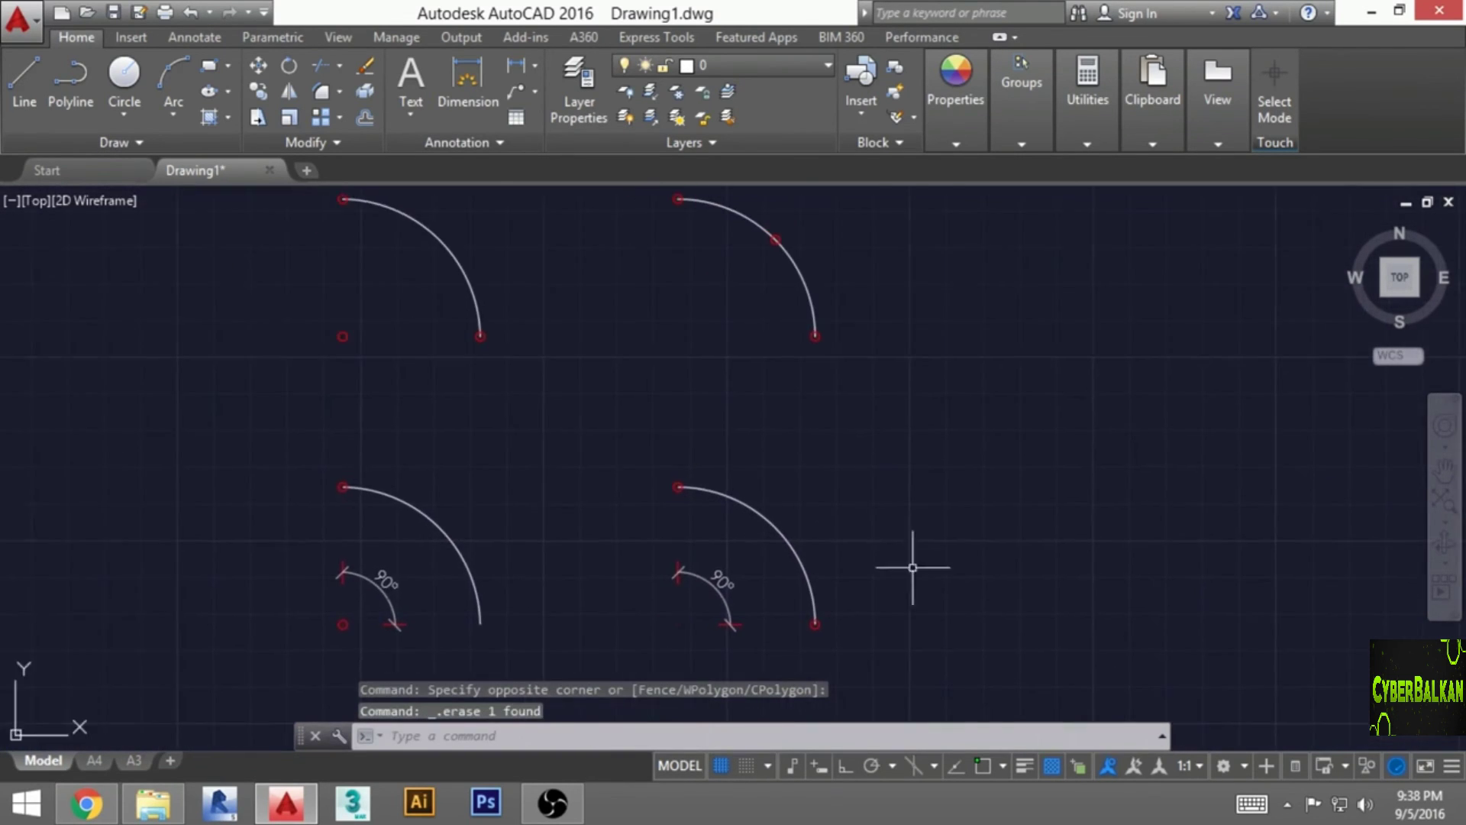
middle_drag(655, 412, 695, 433)
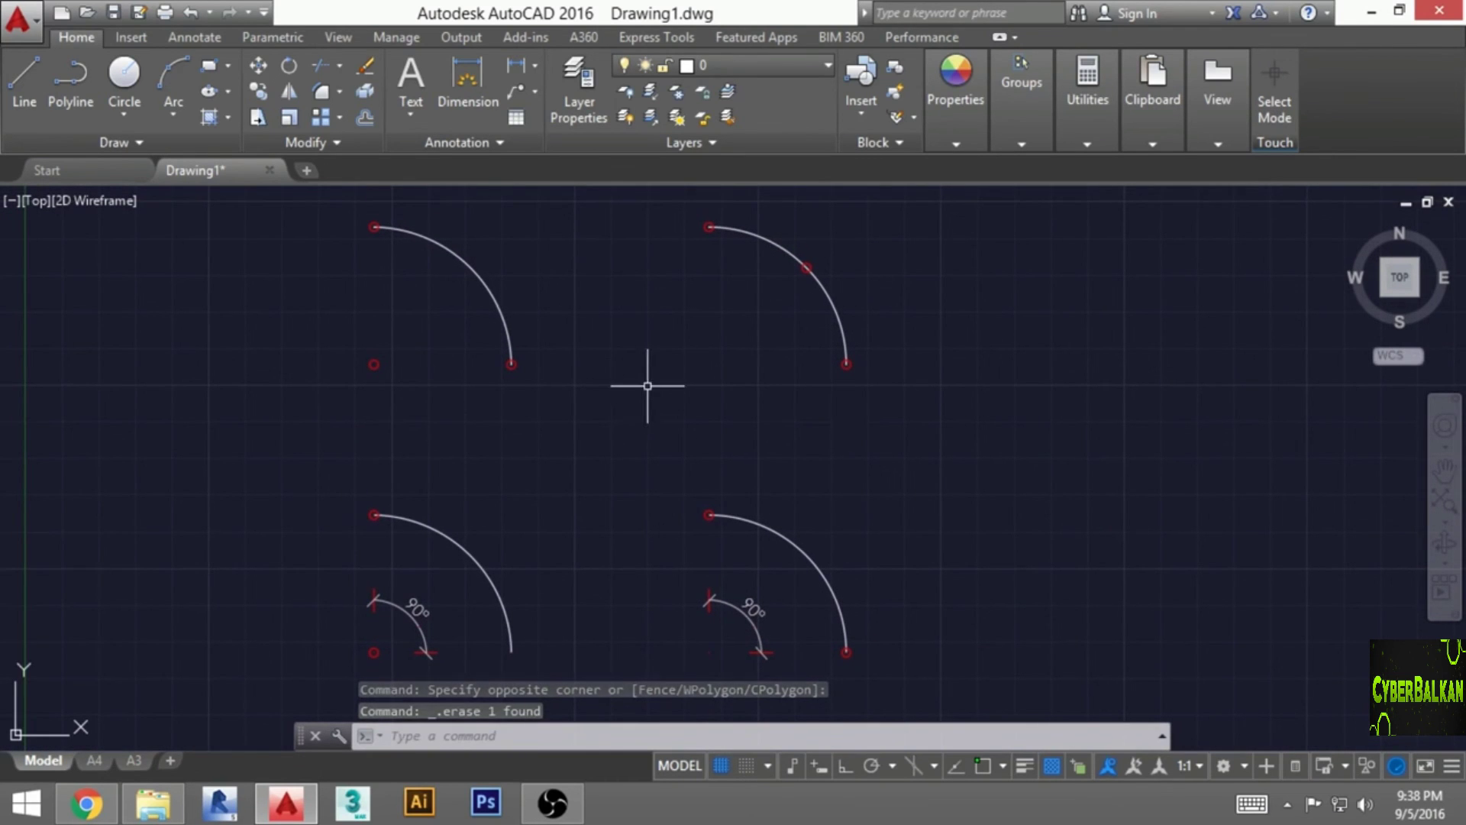
scroll(621, 392, down, 3)
middle_drag(622, 393, 708, 645)
middle_drag(671, 348, 678, 622)
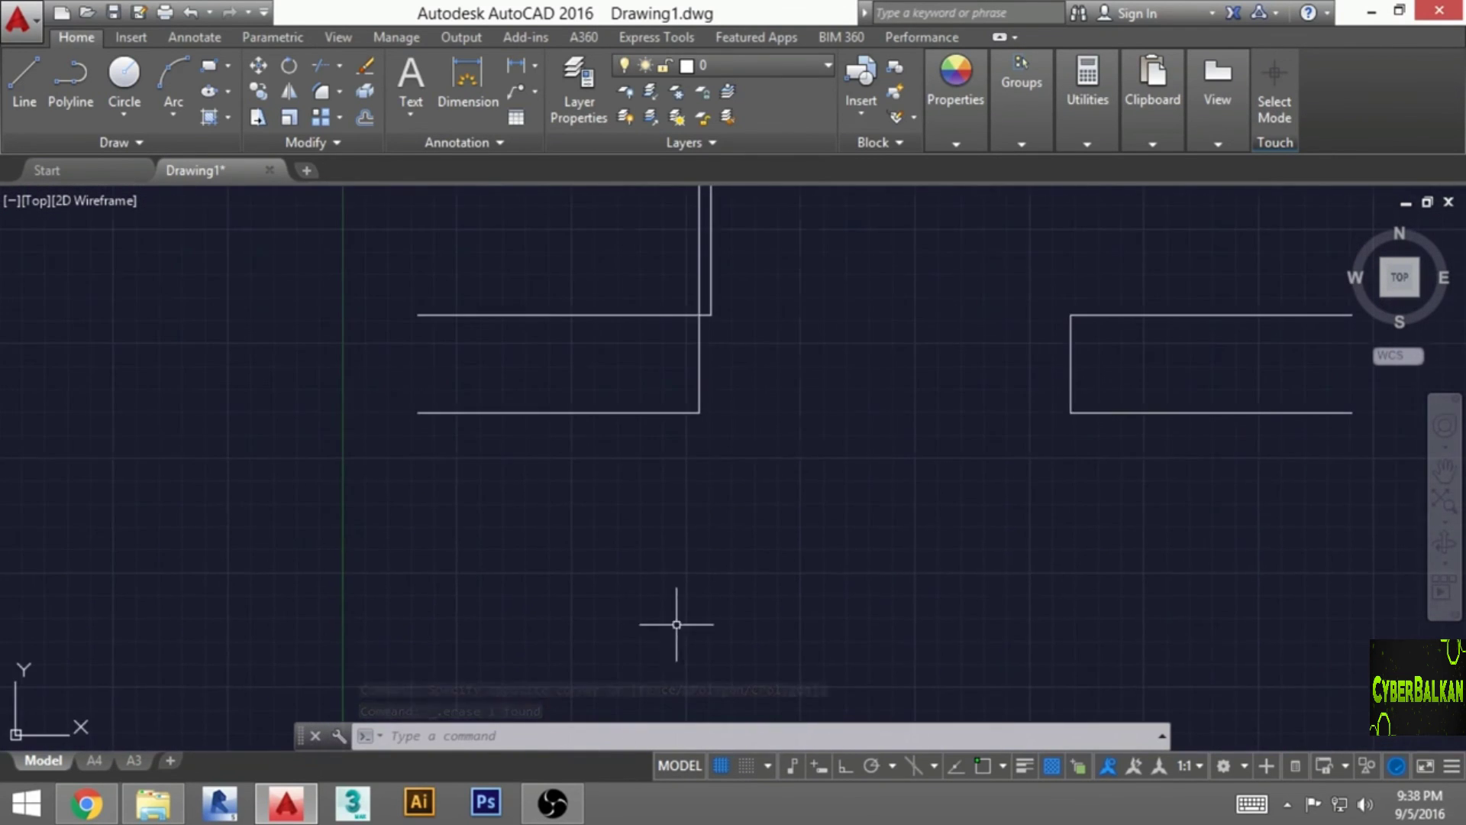
scroll(678, 622, down, 2)
middle_drag(727, 482, 595, 643)
middle_drag(788, 506, 697, 475)
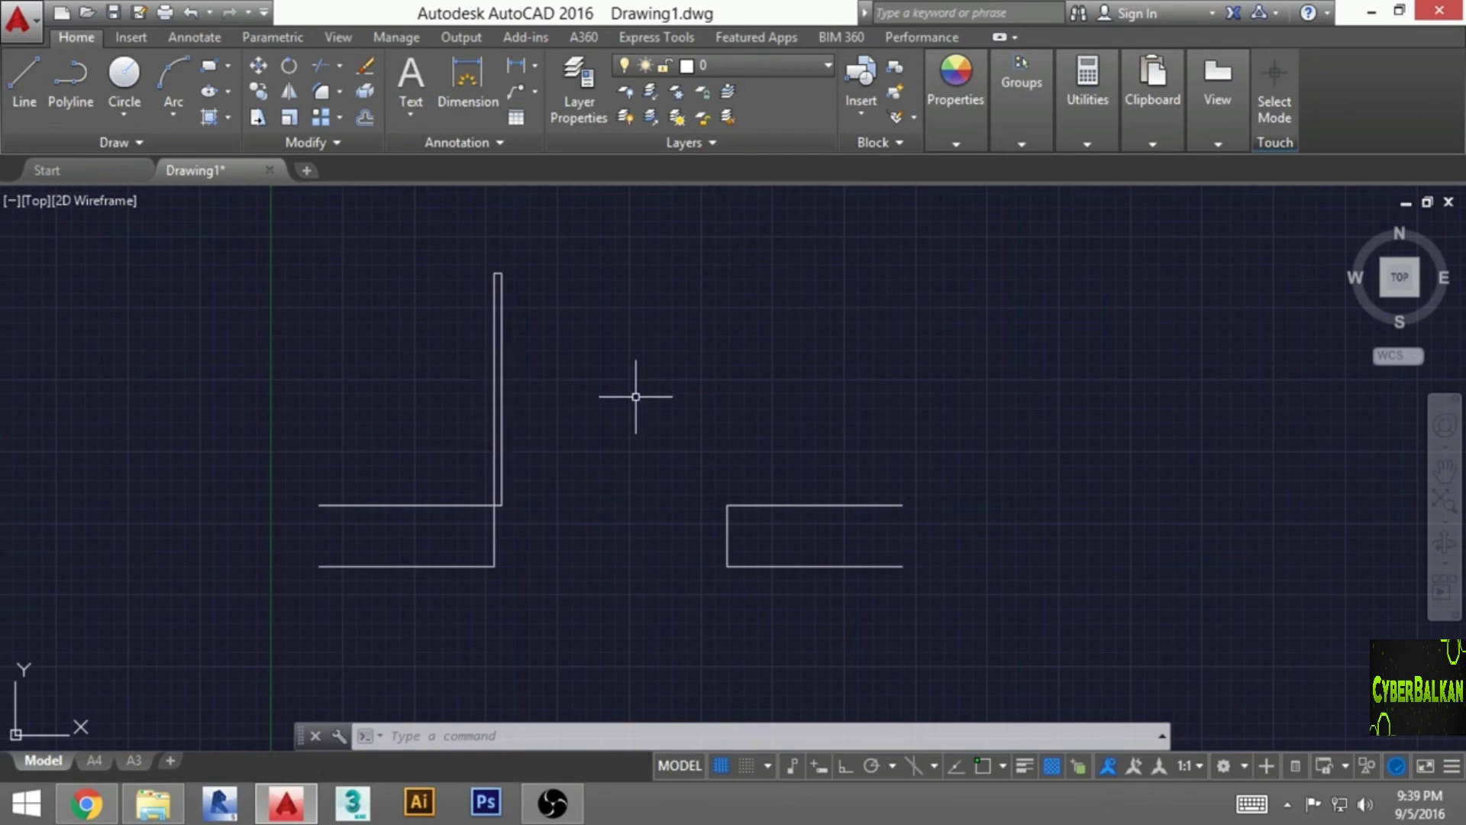
Draw the door-swing arc from the door leaf's top to the opposite wall corner, centred on the hinge
text(a)
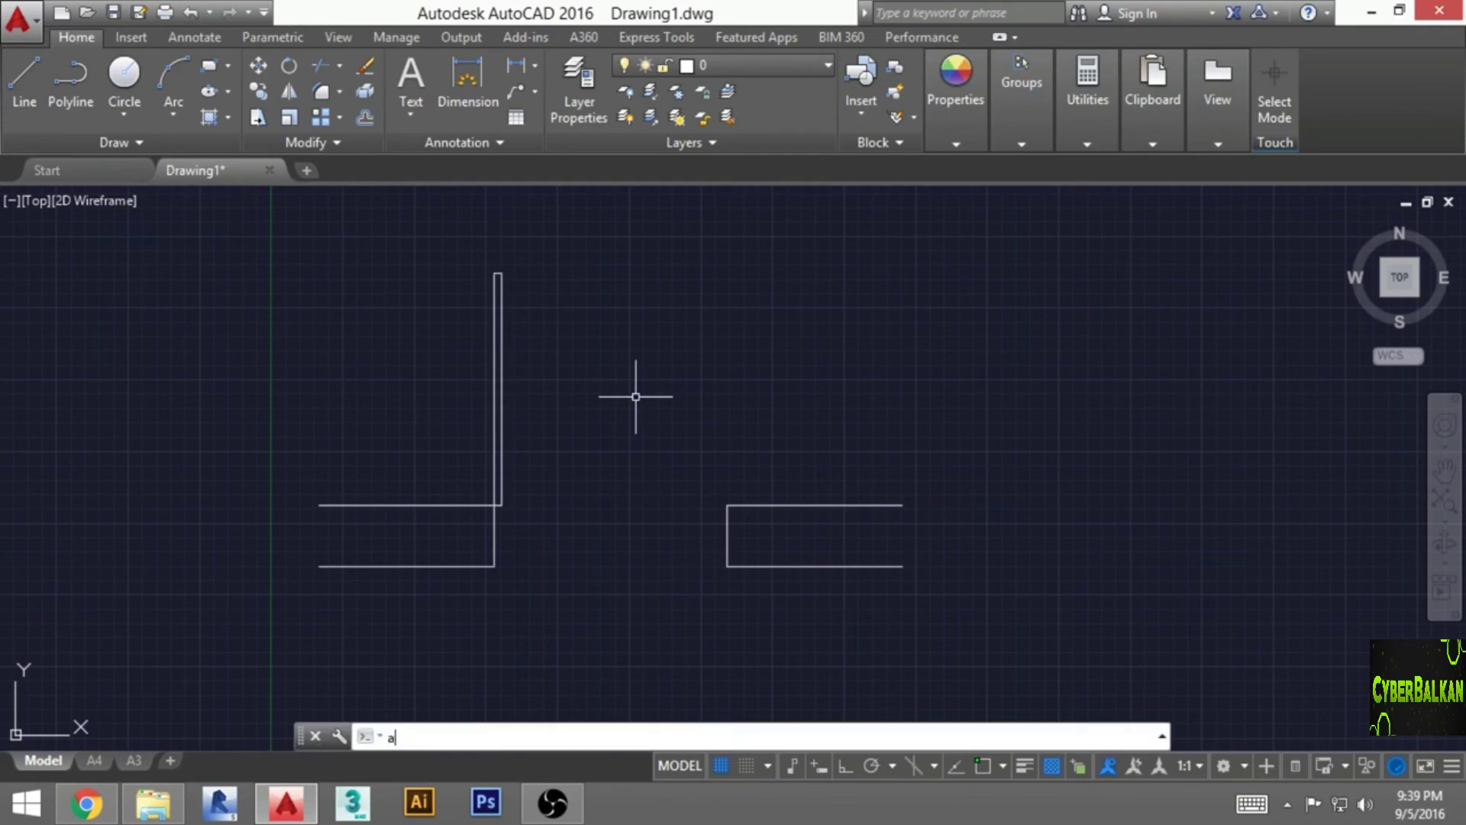
key(Return)
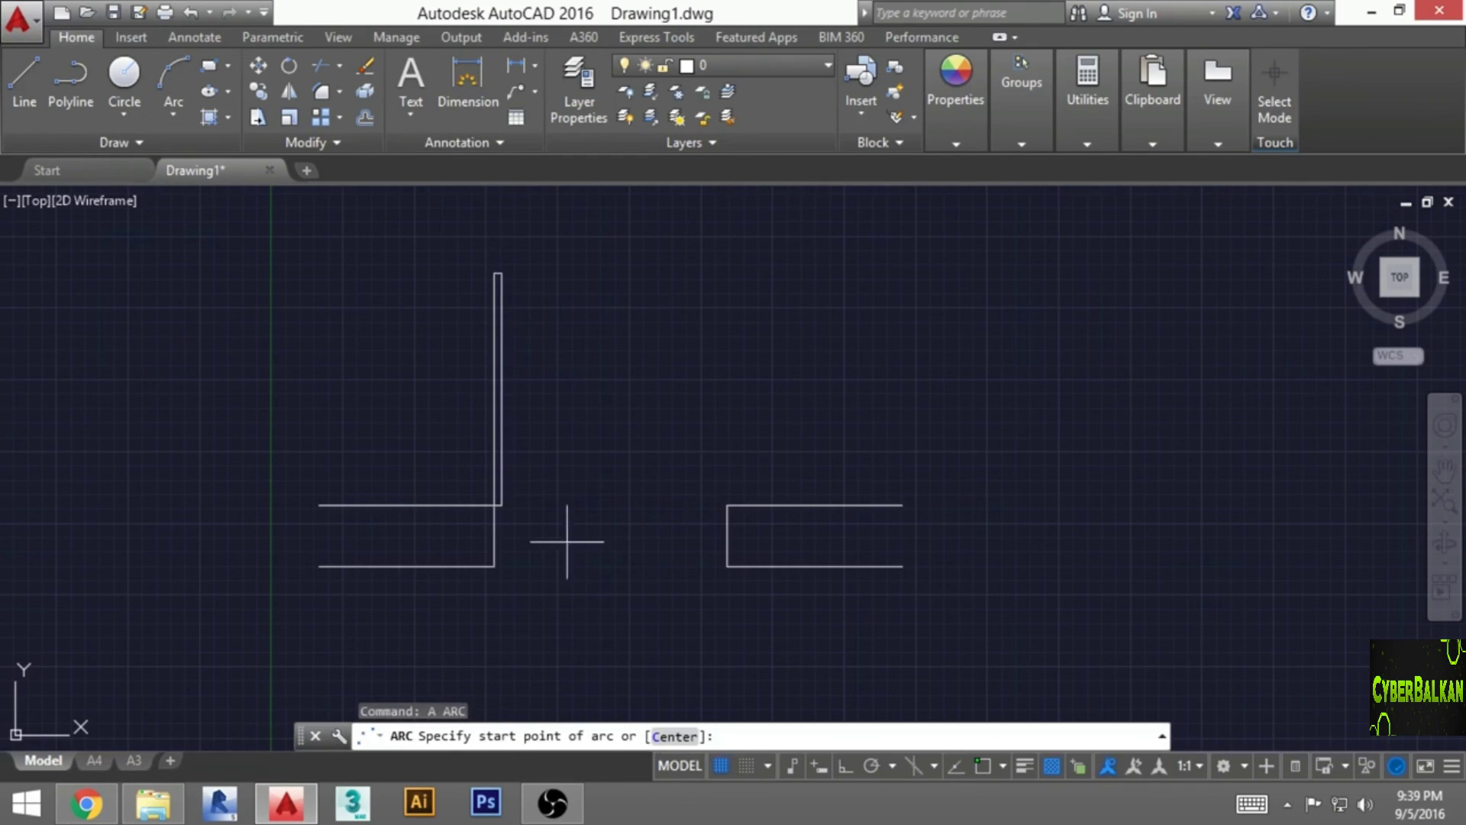
click(502, 273)
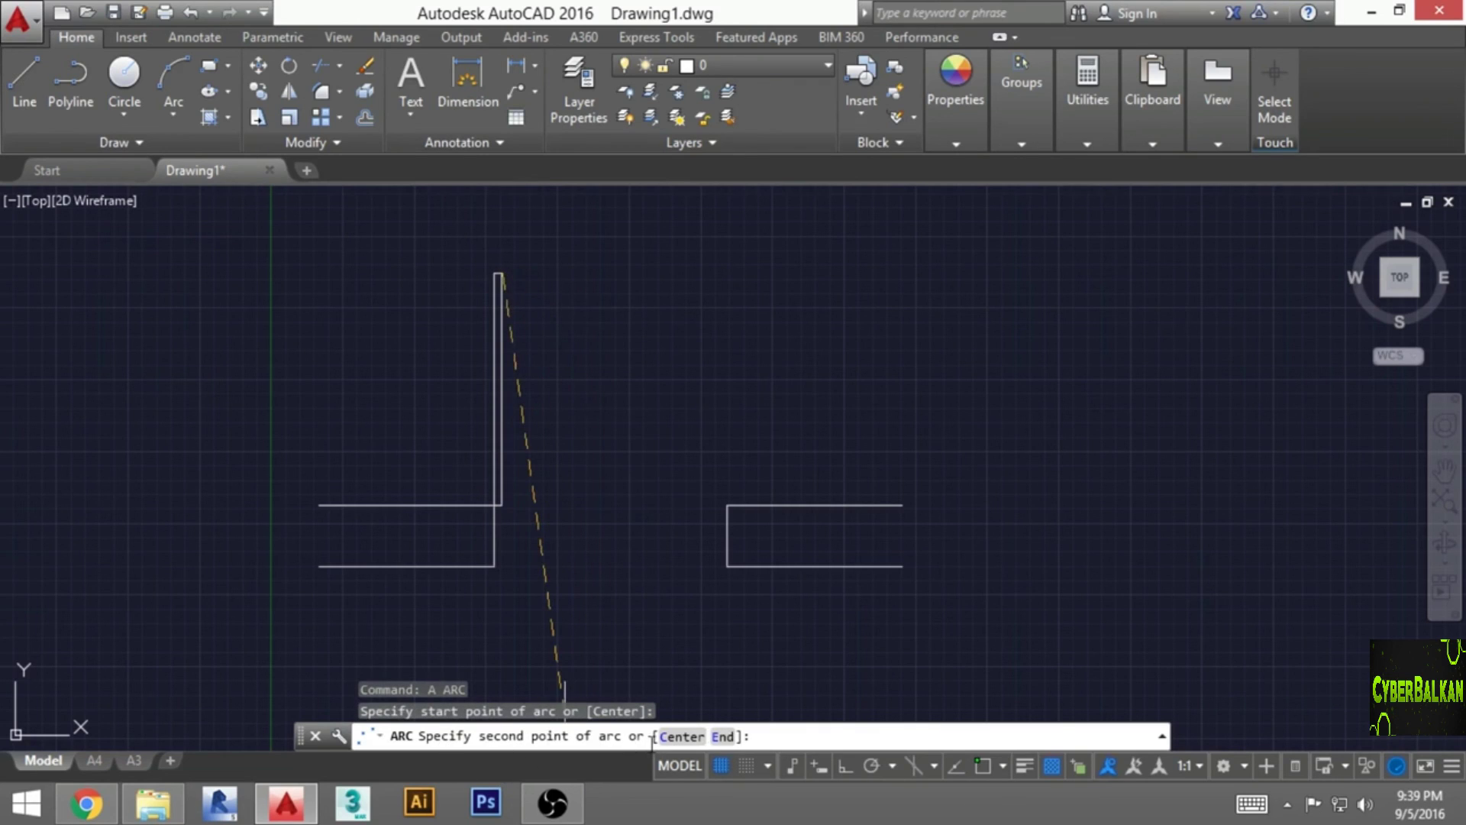
click(722, 737)
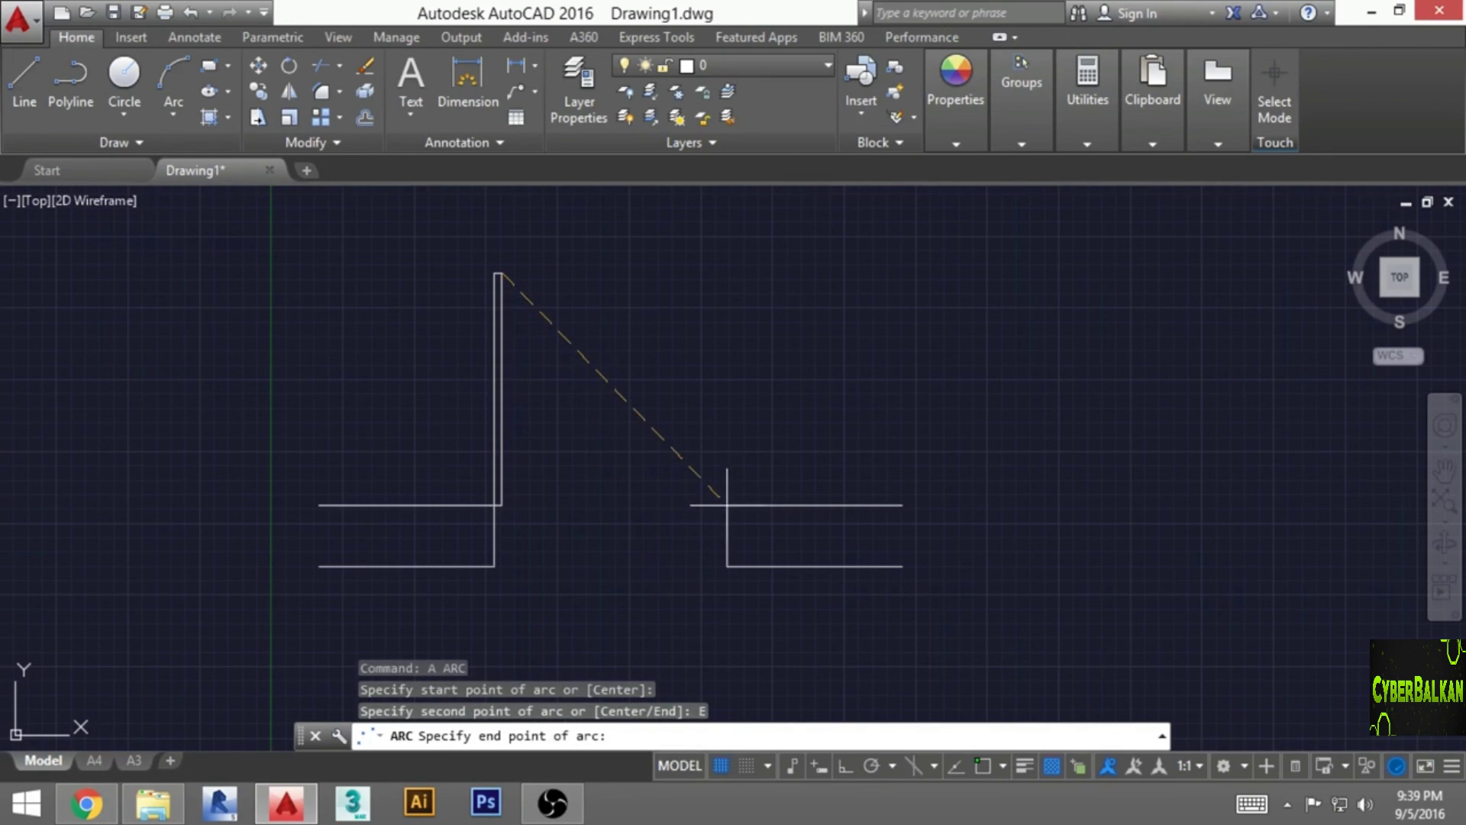
click(727, 504)
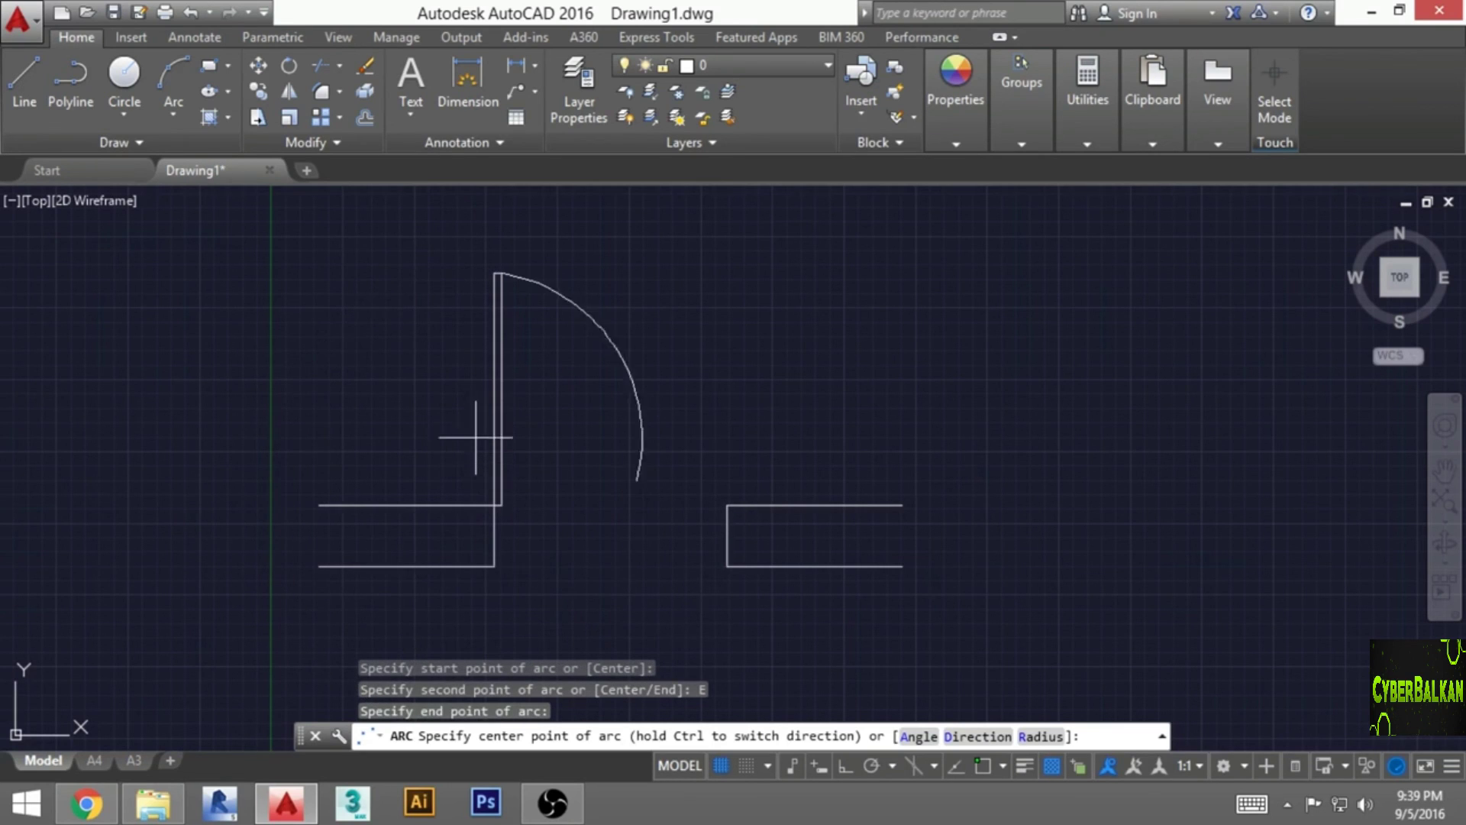
click(494, 505)
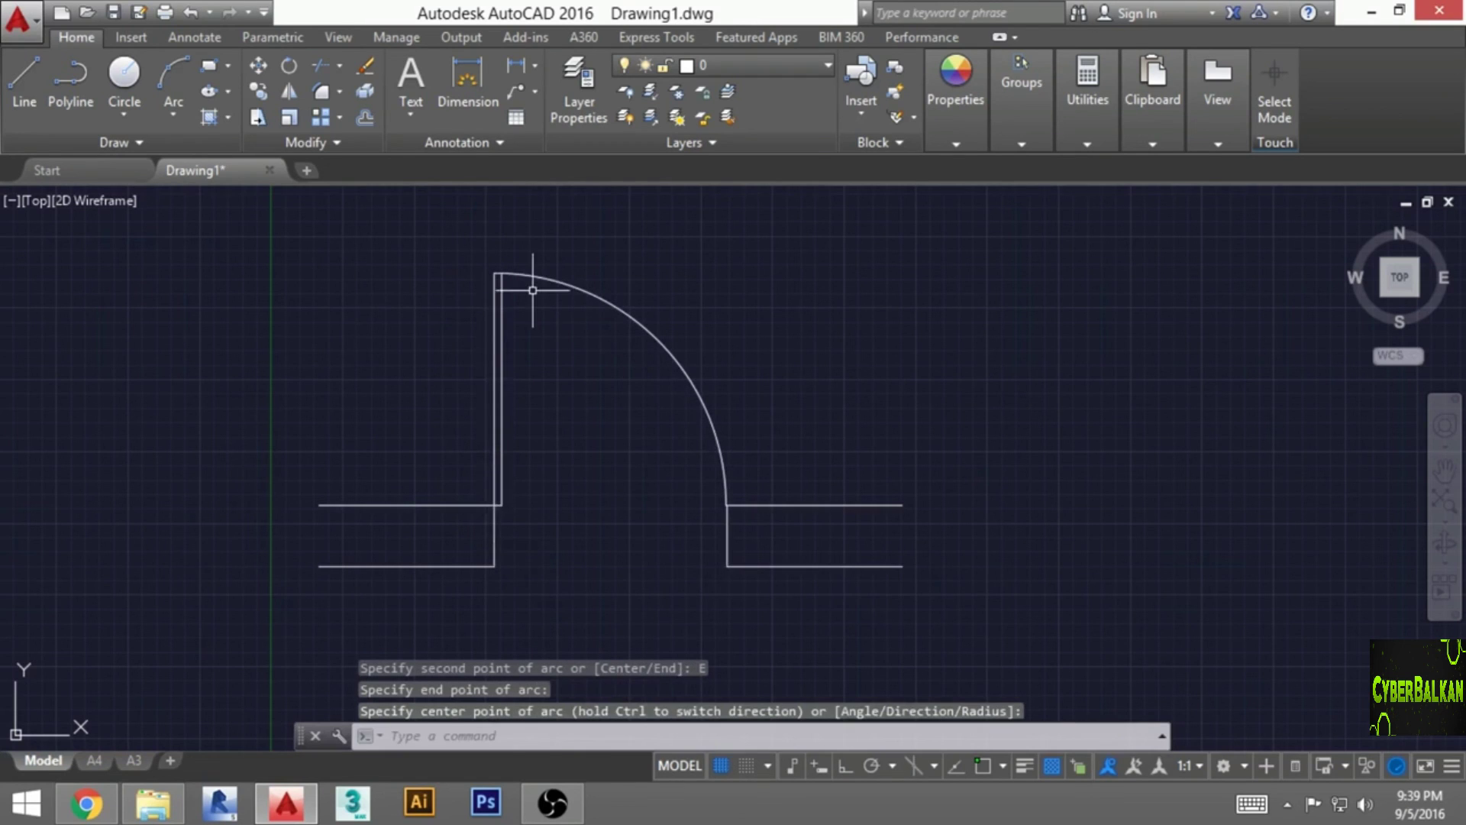
middle_drag(556, 359, 583, 350)
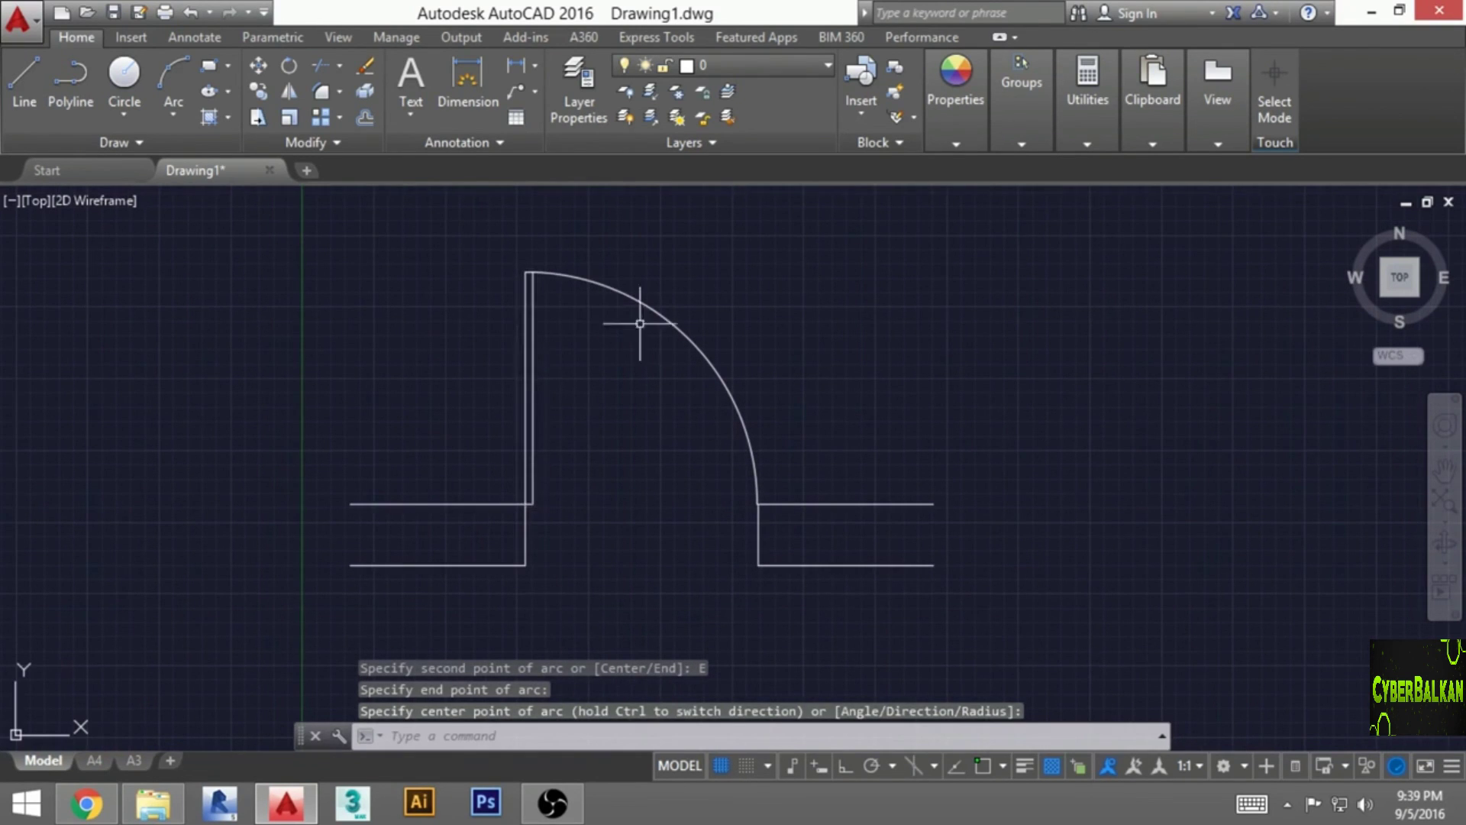